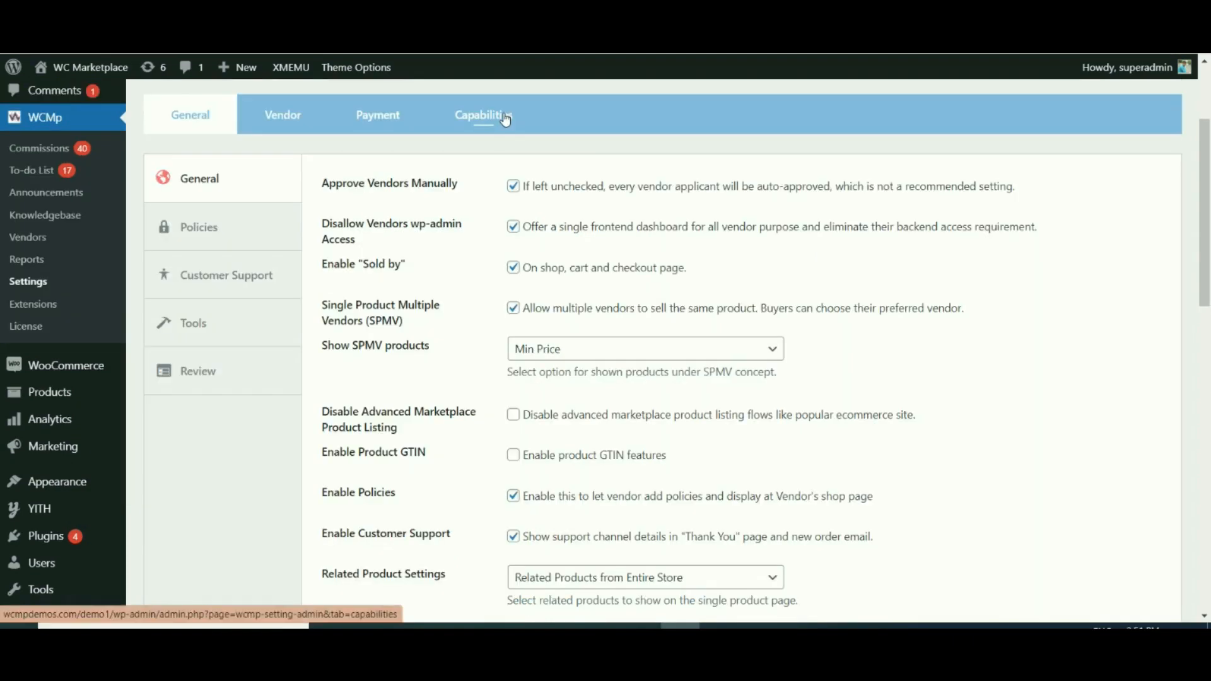
Step: Enable the Auction product type in the WCMp vendor capabilities settings
left_click(504, 119)
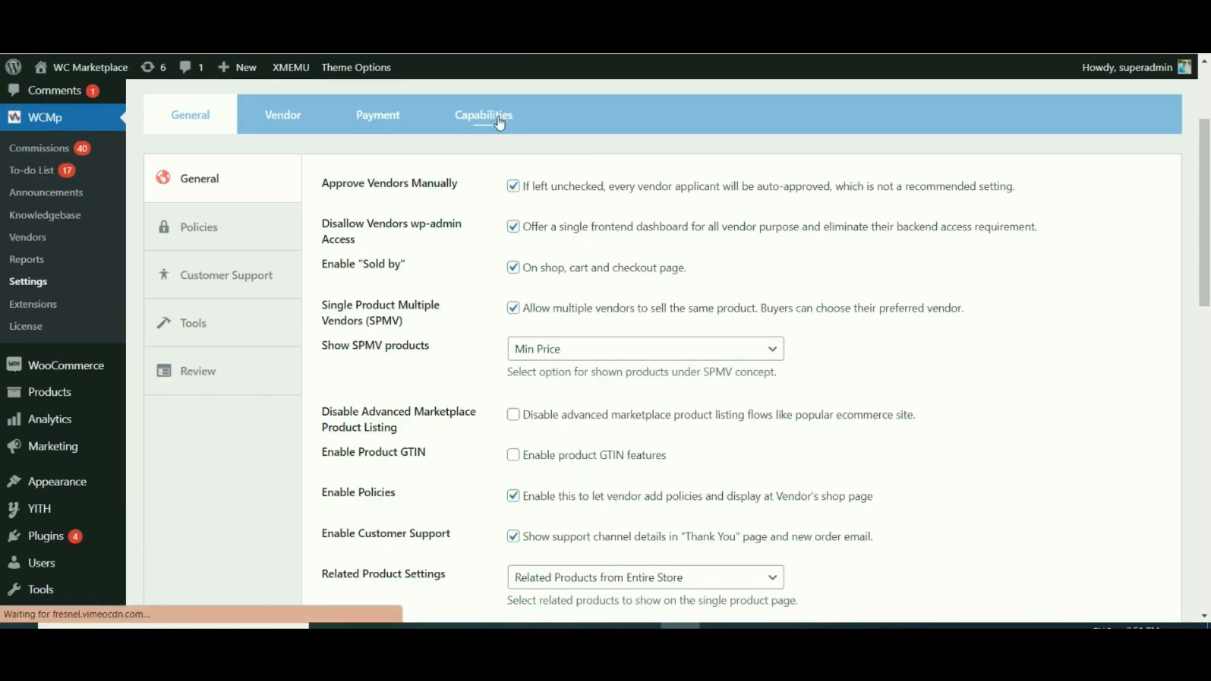
left_click_drag(1210, 192, 1168, 410)
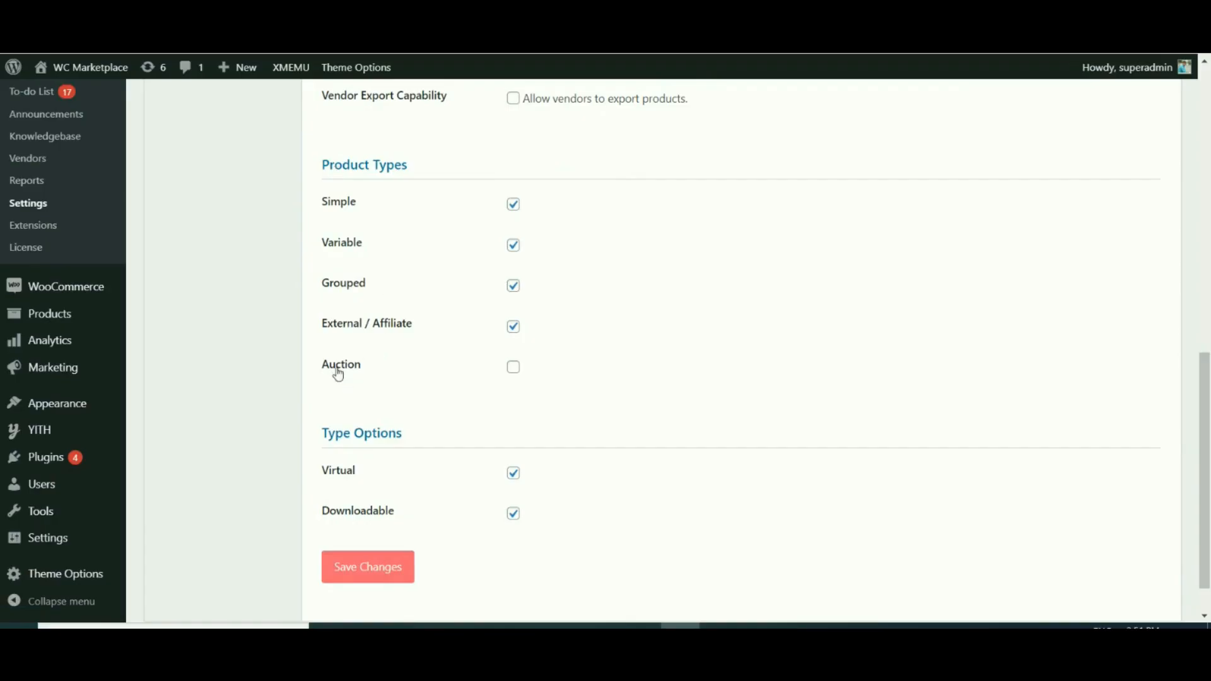
left_click(513, 369)
left_click_drag(343, 165, 397, 179)
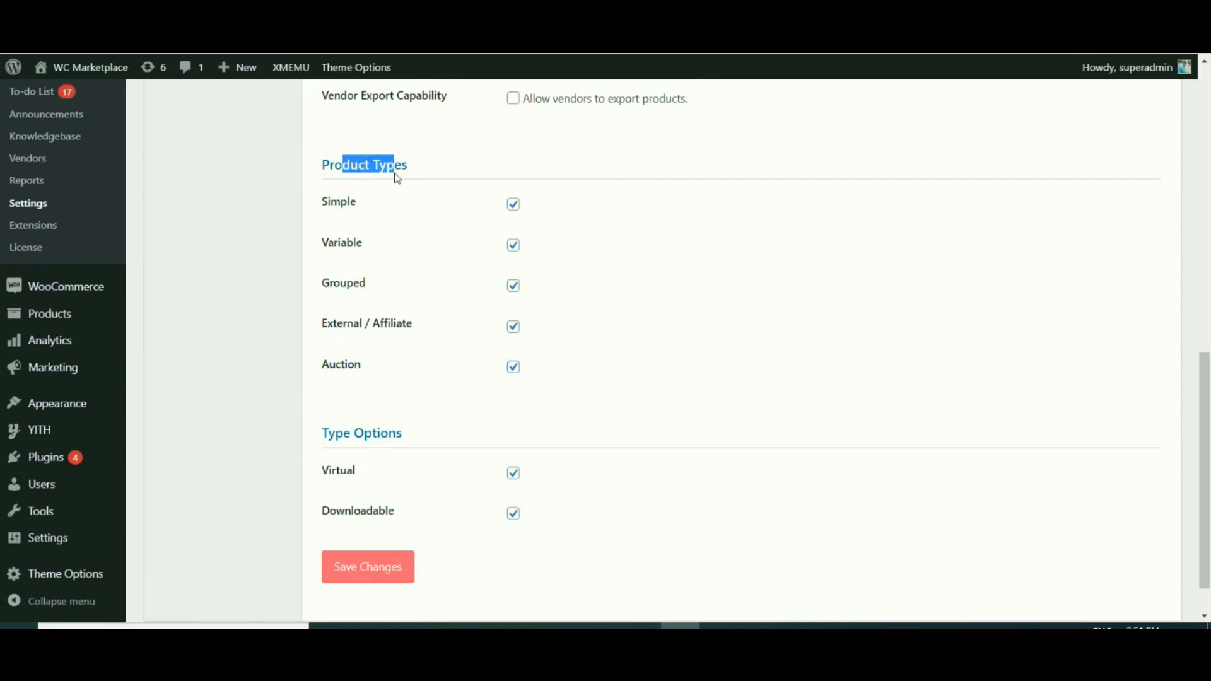
left_click(216, 279)
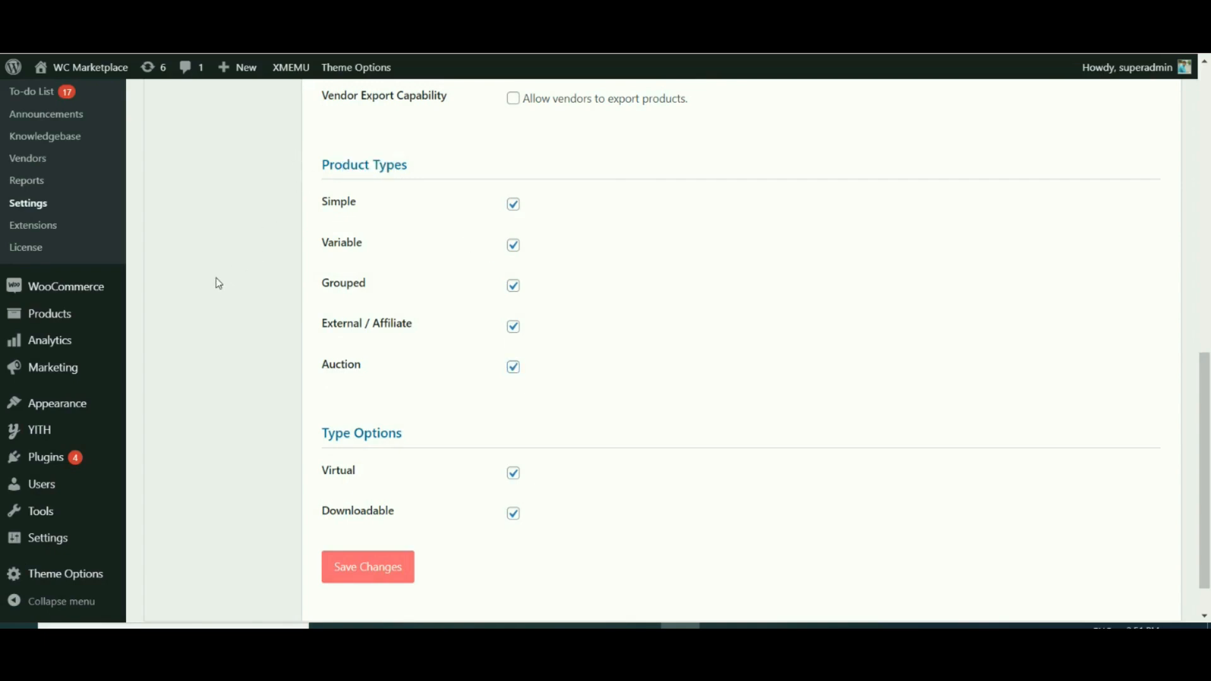
scroll(328, 261, "up", 5)
scroll(330, 264, "down", 6)
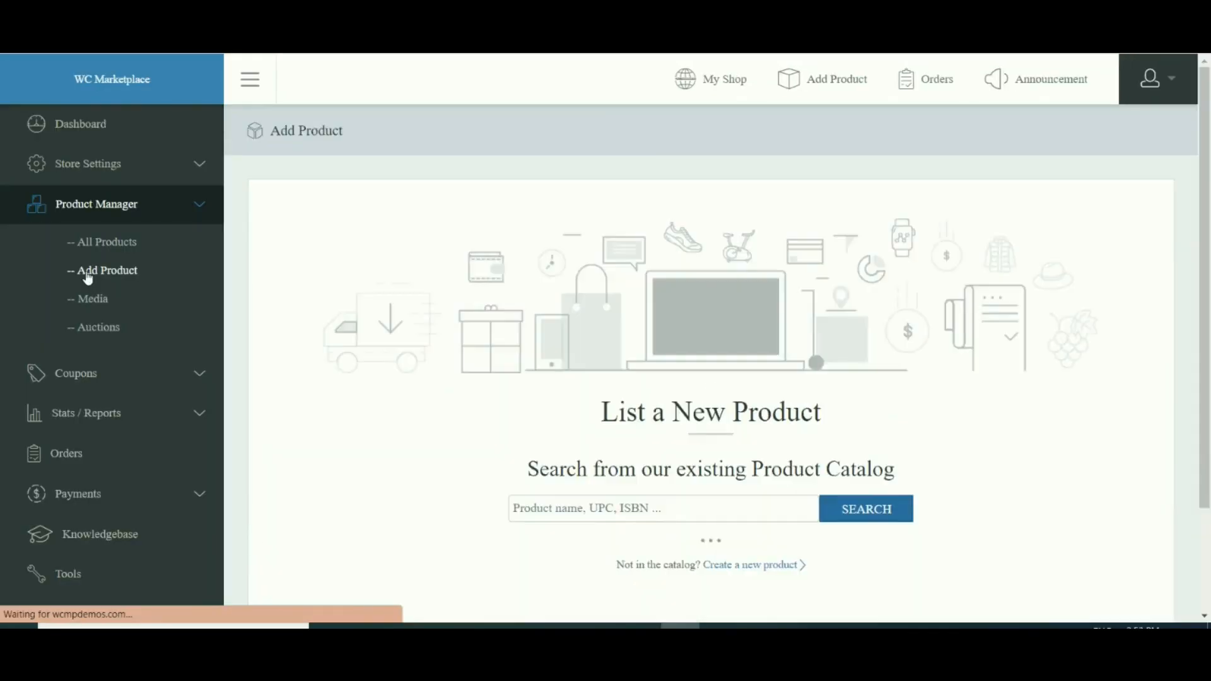
Step: Start a new product from the vendor dashboard and assign it to the Uncategorized category
left_click(751, 568)
scroll(372, 473, "down", 4)
scroll(378, 473, "down", 2)
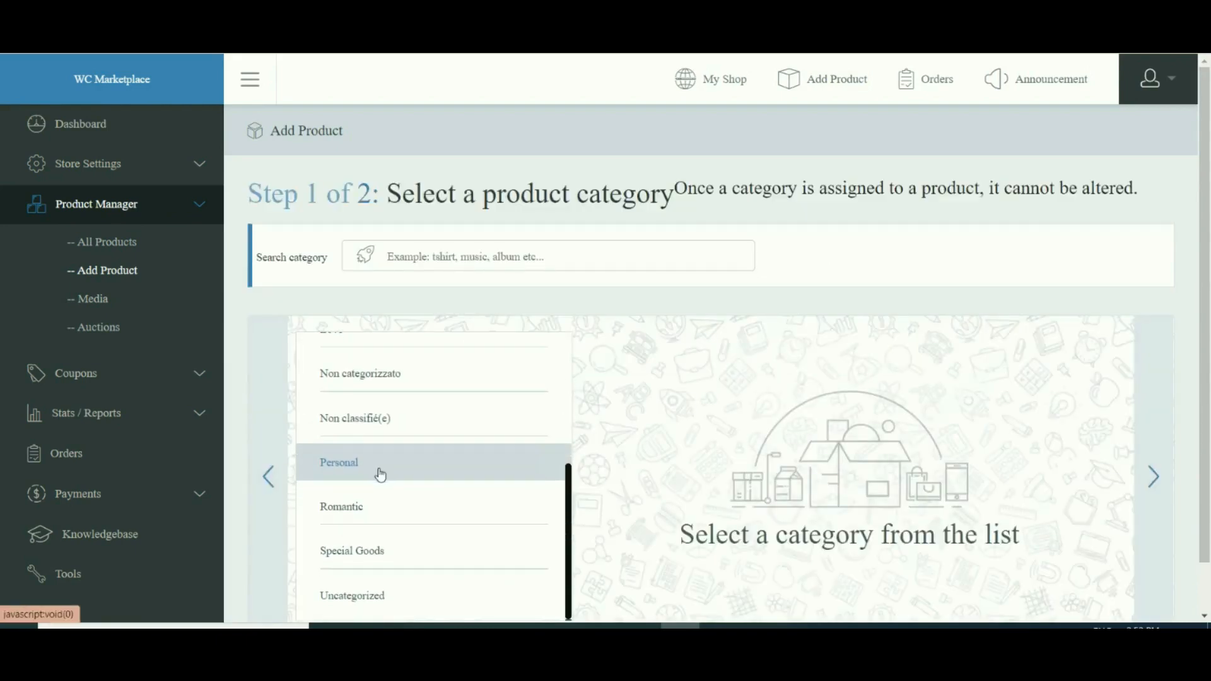
left_click(389, 538)
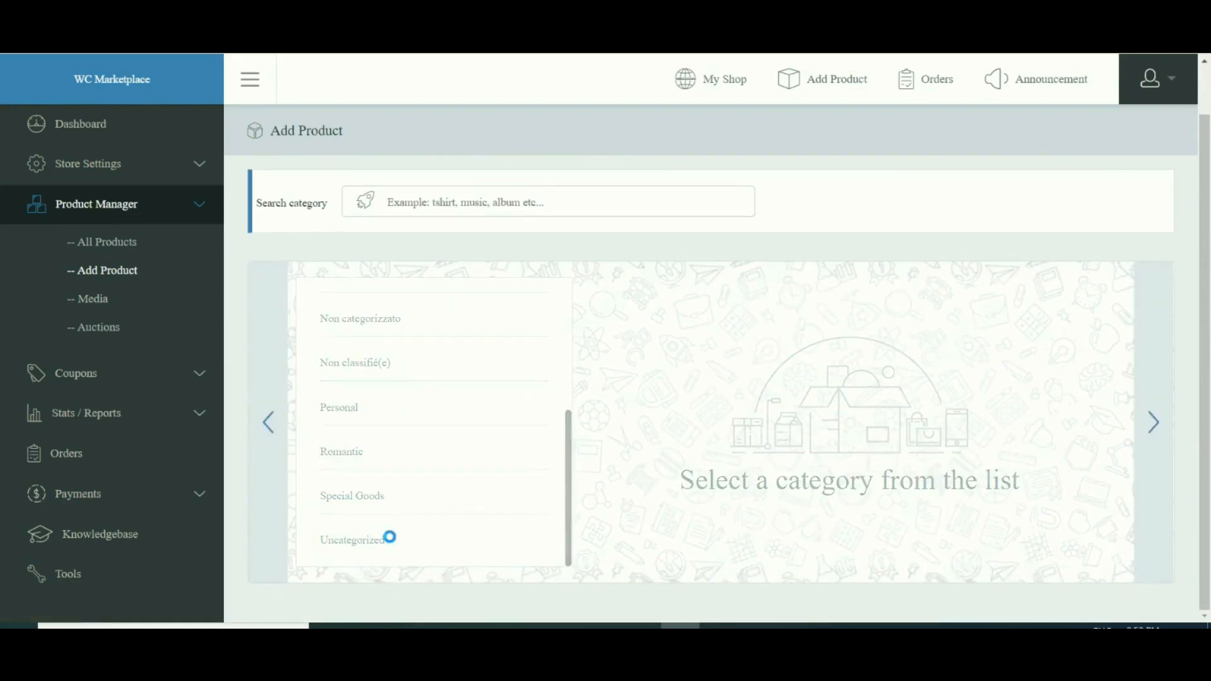
left_click(716, 420)
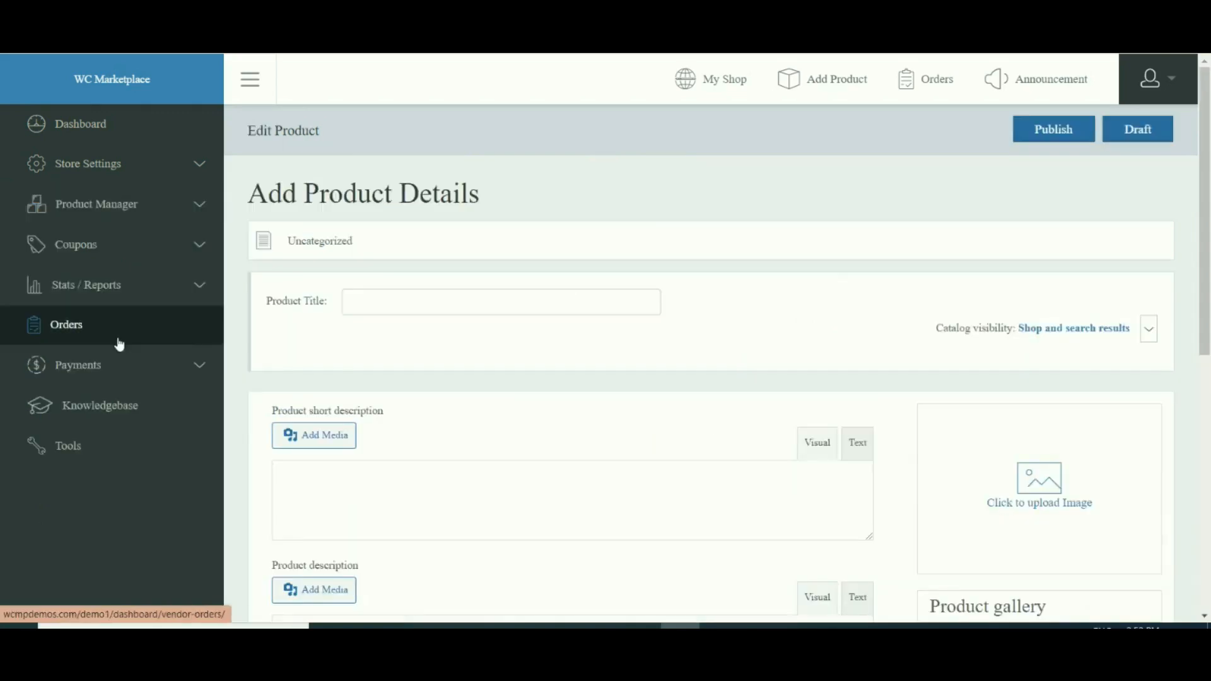
Step: Fill in the product title and the short description "Auction product", and add a sofa photo as the product image
left_click(392, 310)
left_click_drag(287, 264, 314, 265)
scroll(347, 351, "down", 8)
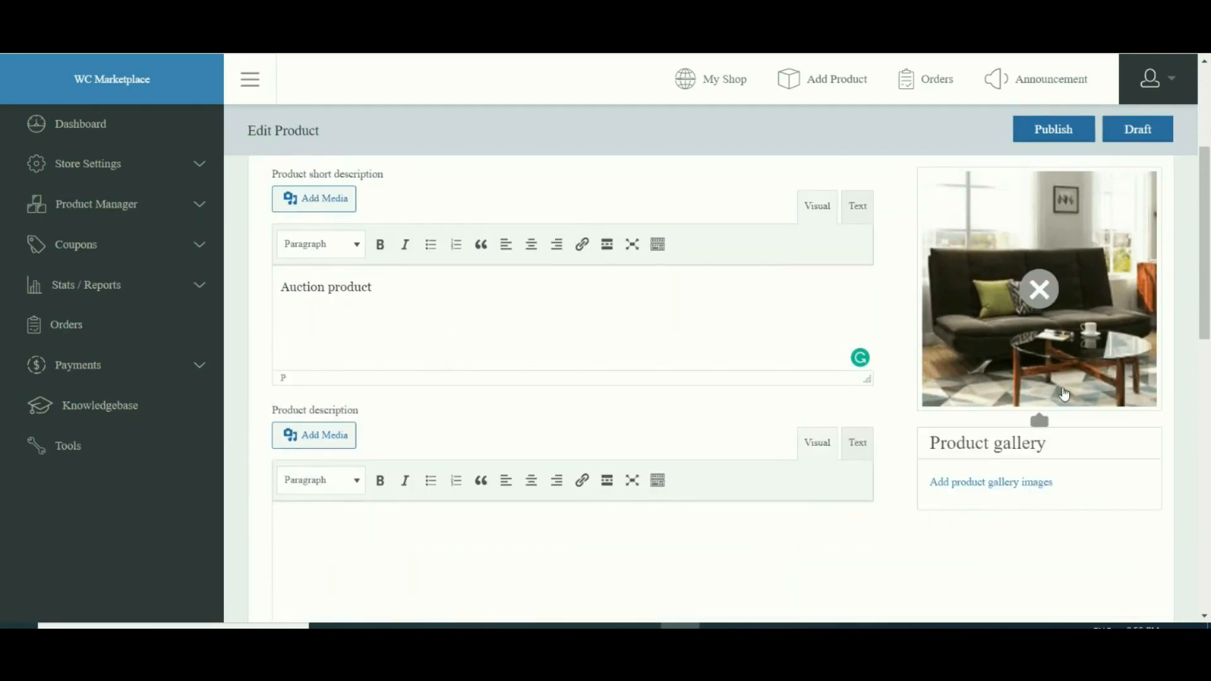
scroll(1059, 395, "down", 2)
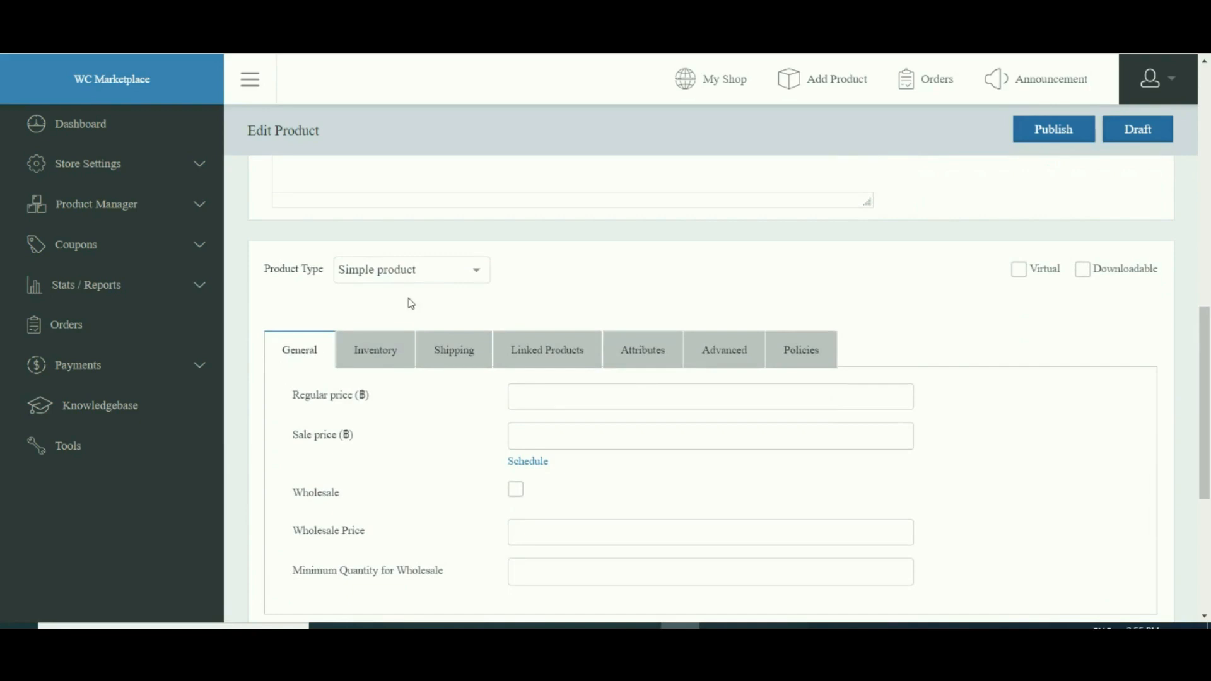
Step: Set the product type to Auction and display the auction settings with item condition, prices and dates
left_click(348, 269)
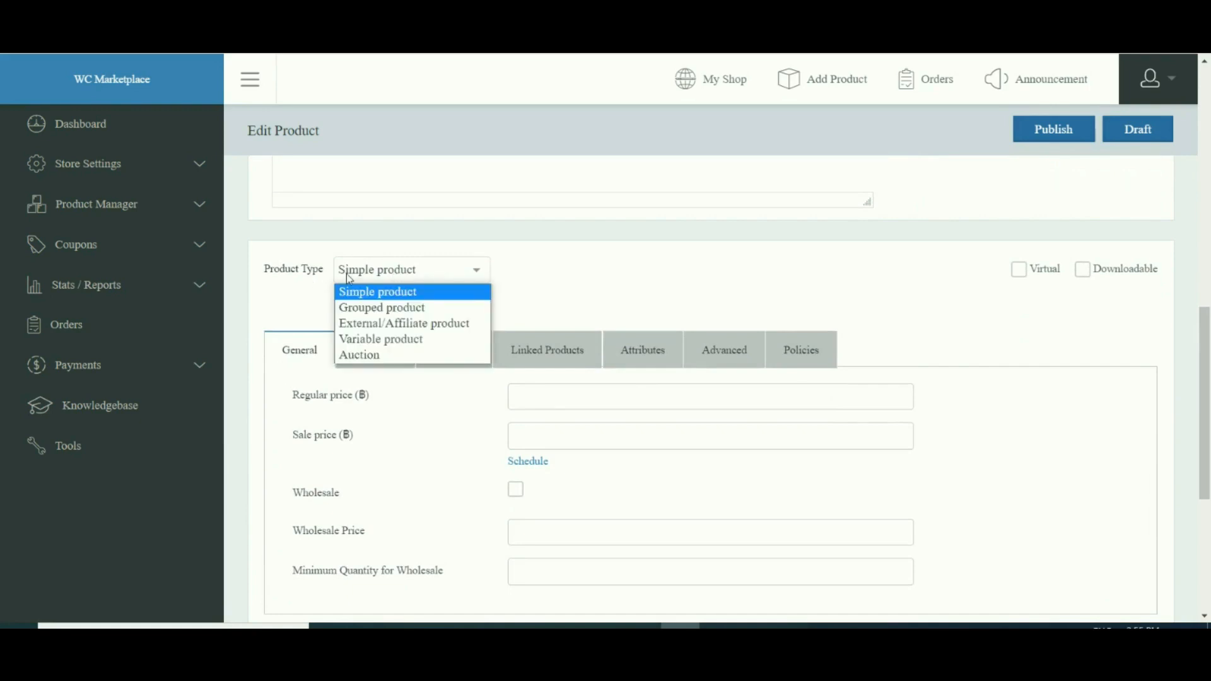
left_click(356, 355)
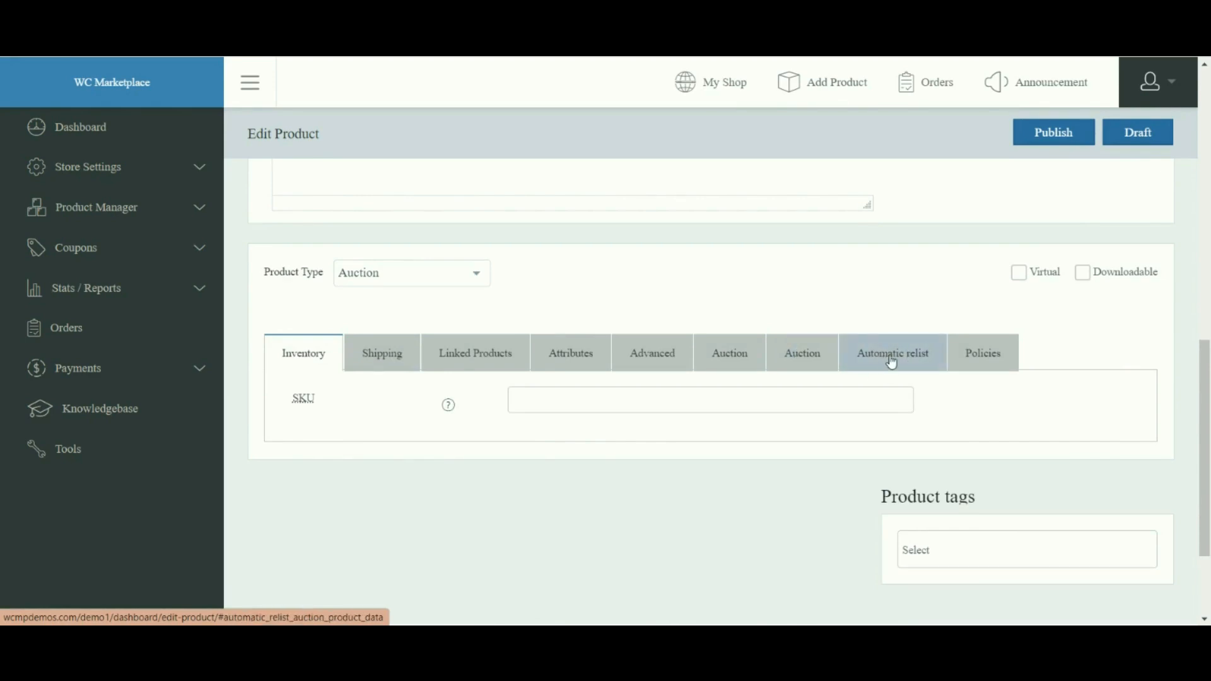
mouse_move(1207, 391)
left_mouse_down()
mouse_move(1209, 418)
mouse_move(1209, 392)
mouse_move(1210, 402)
left_mouse_up()
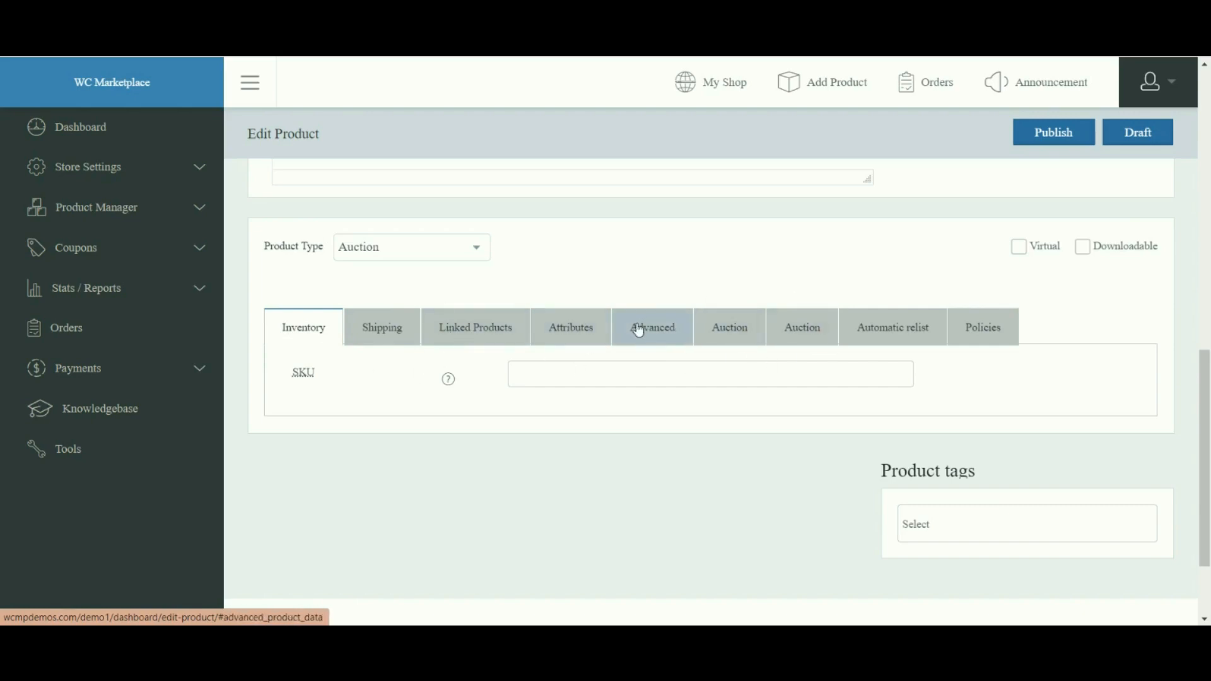
mouse_move(1206, 444)
left_mouse_down()
mouse_move(1205, 434)
mouse_move(1205, 449)
left_mouse_up()
scroll(429, 444, "down", 1)
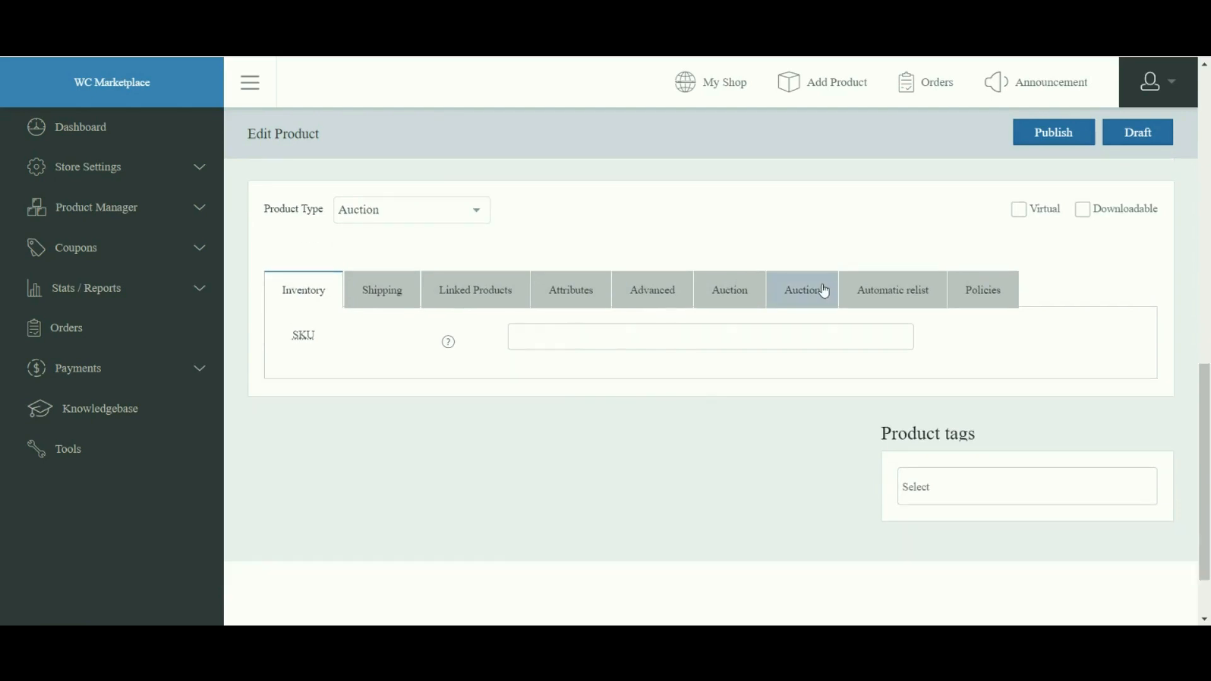
left_click(824, 289)
scroll(403, 350, "down", 2)
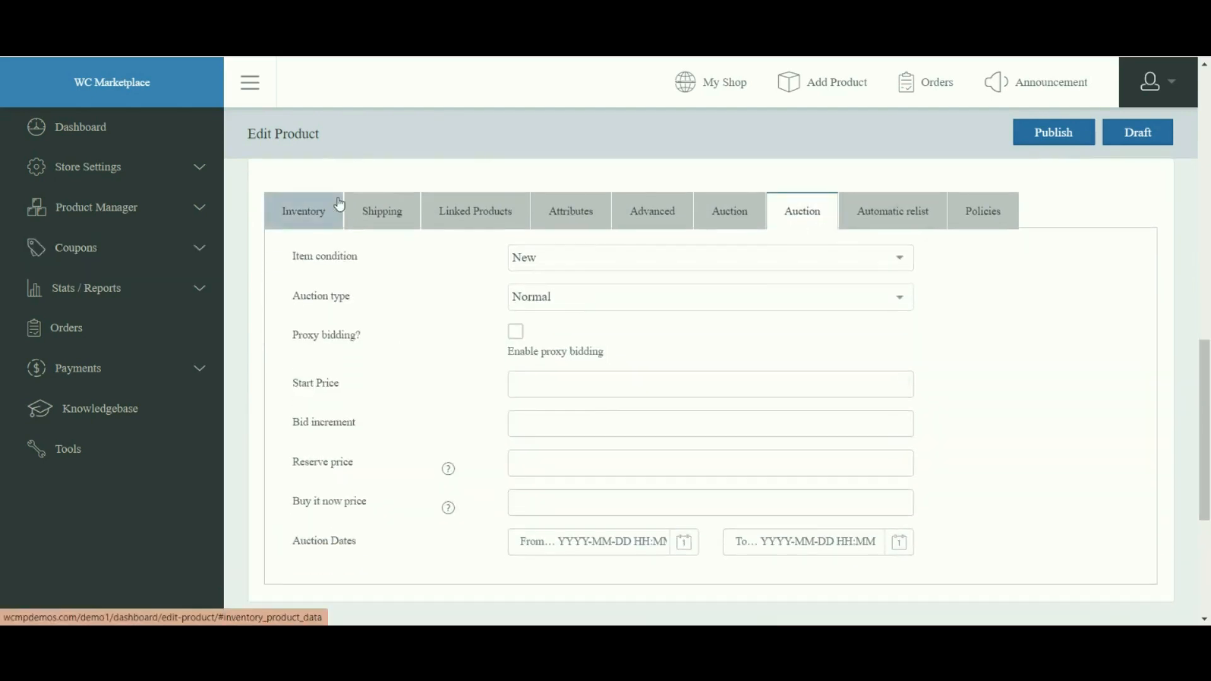
Step: Check the available item condition options in the auction settings
left_click_drag(314, 256, 353, 267)
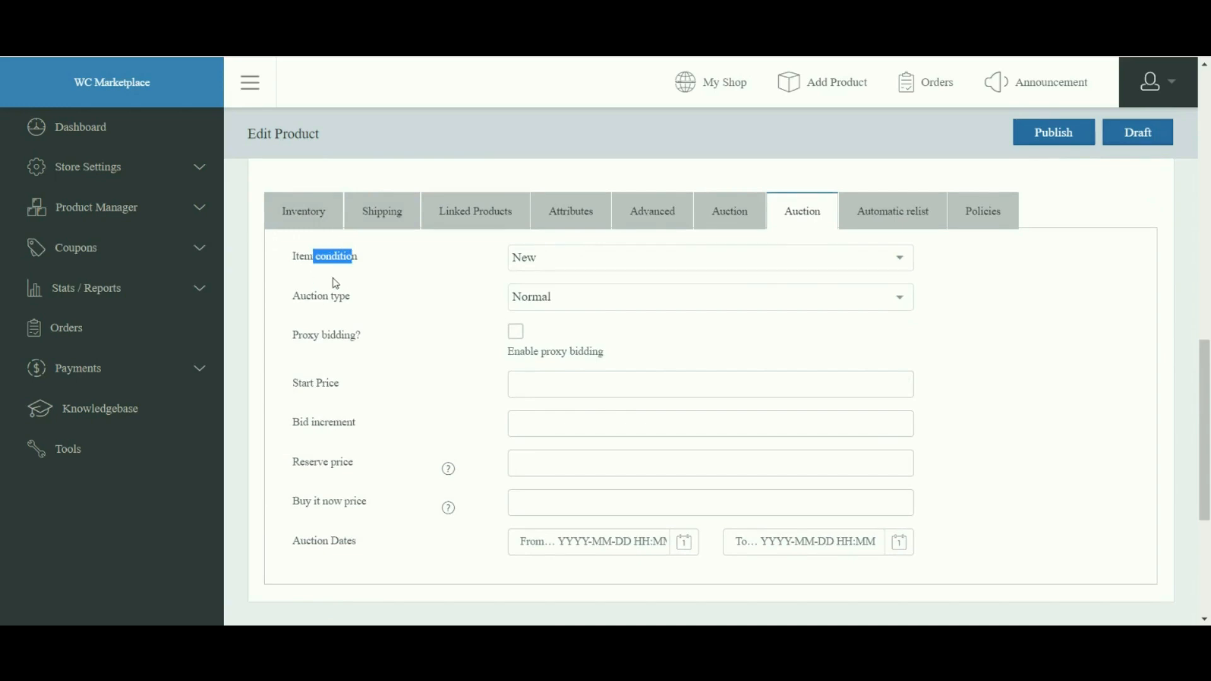
left_click(549, 263)
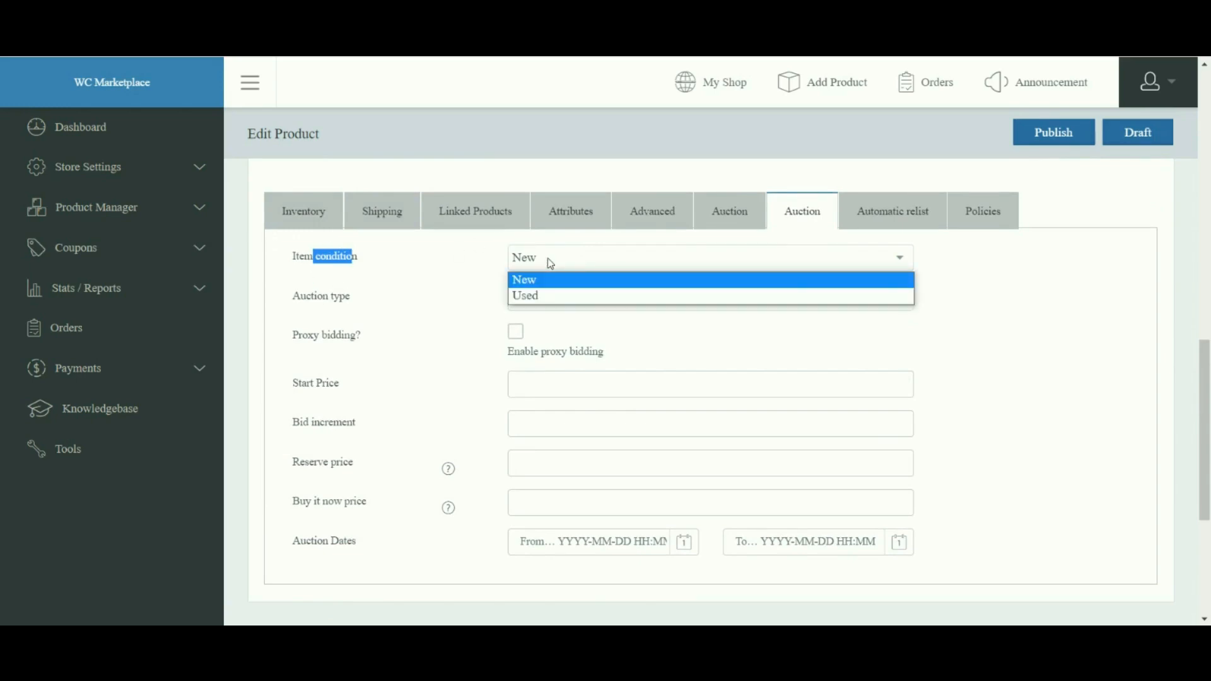
left_click(442, 279)
Step: Try the Reverse auction type and return the setting to Normal
left_click_drag(309, 301, 348, 313)
left_click(534, 307)
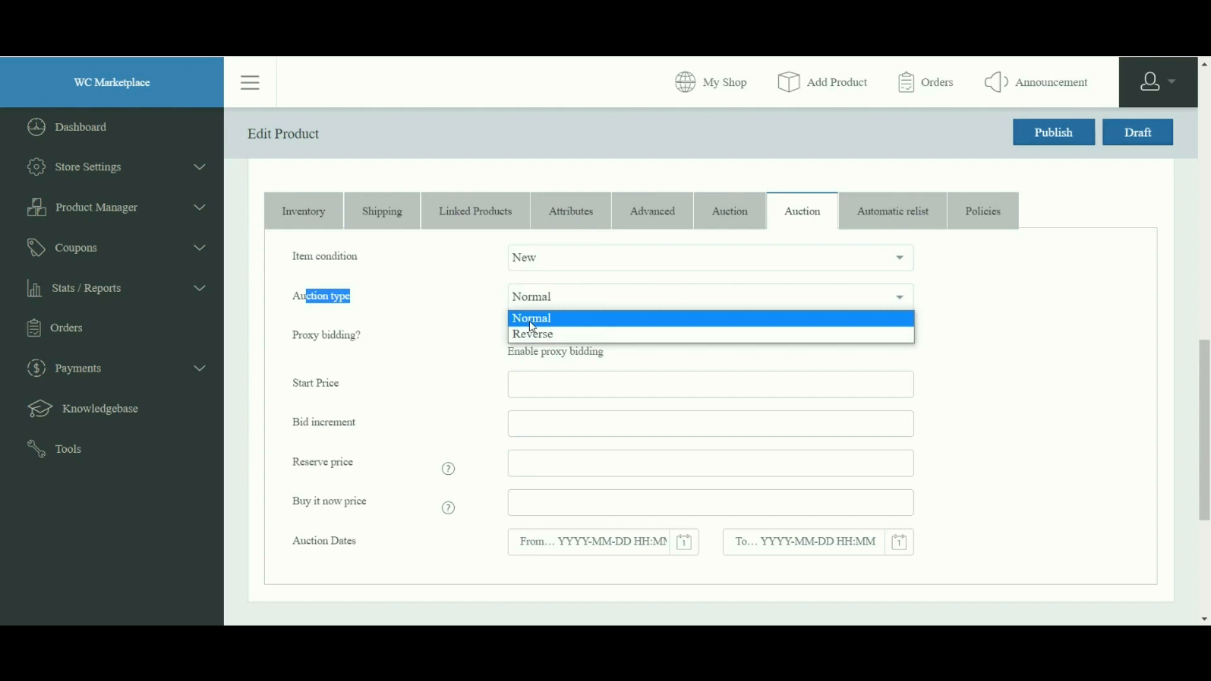
left_click(528, 333)
left_click(429, 320)
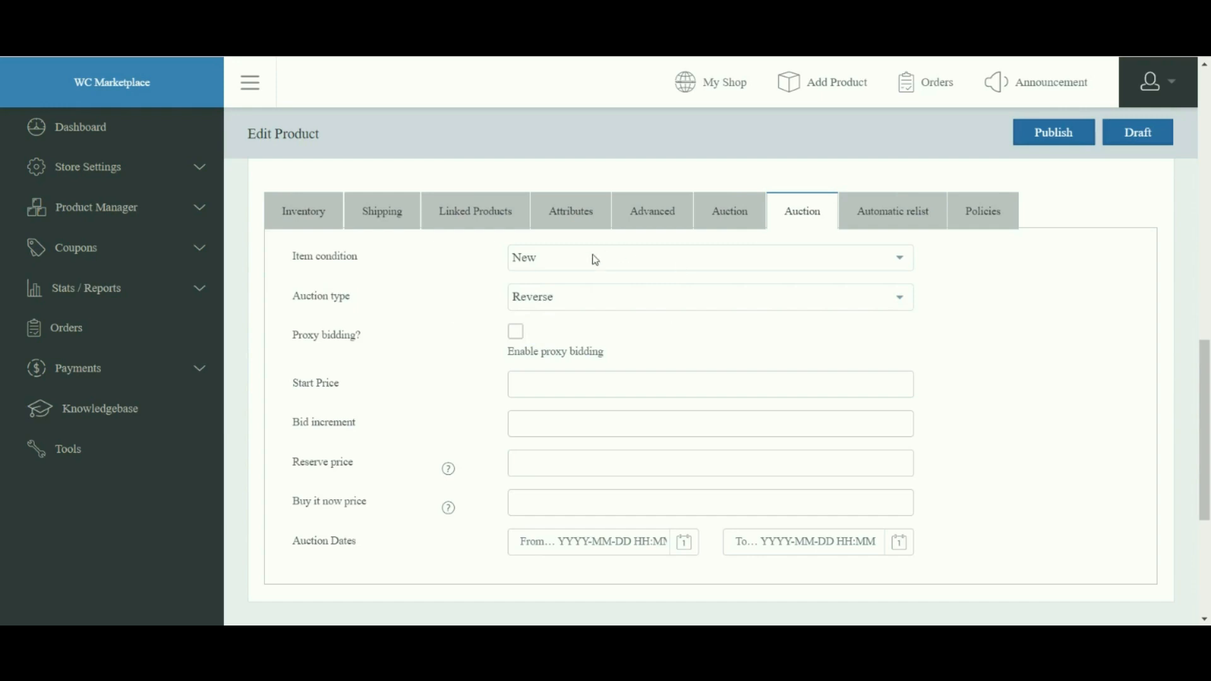
left_click(578, 296)
left_click(562, 316)
Step: Enable proxy bidding and set the auction's start price to 20000
left_click(337, 338)
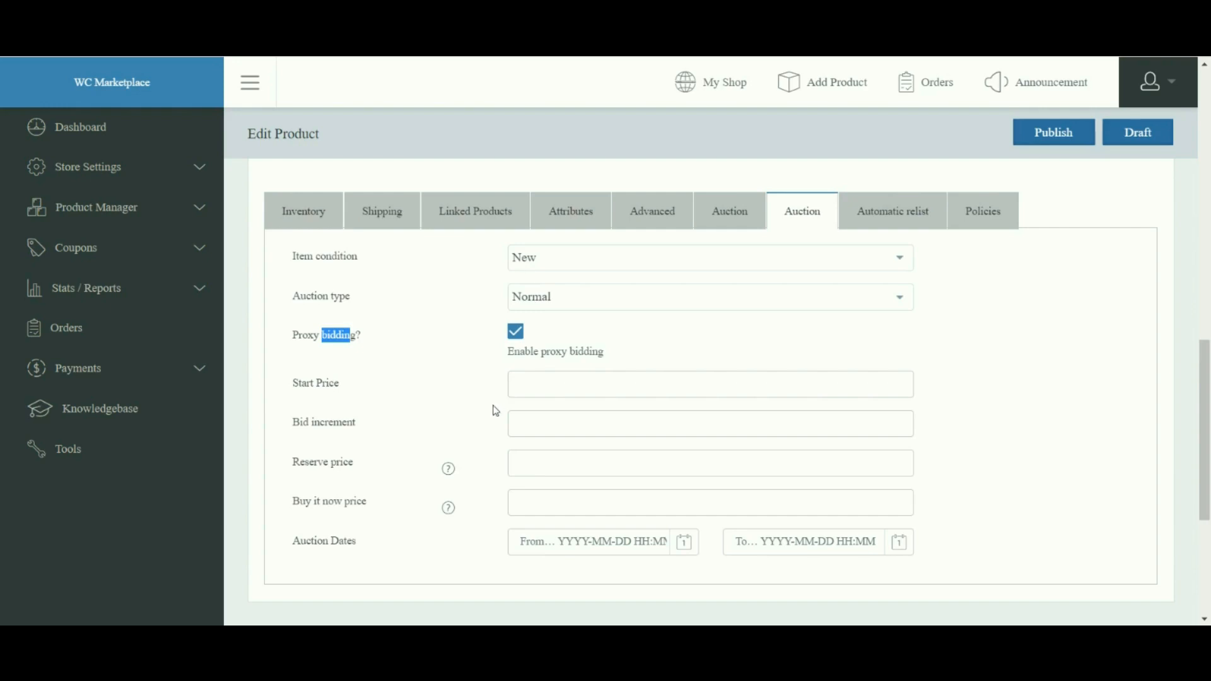
left_click(381, 393)
left_click_drag(301, 383, 341, 384)
left_click(543, 383)
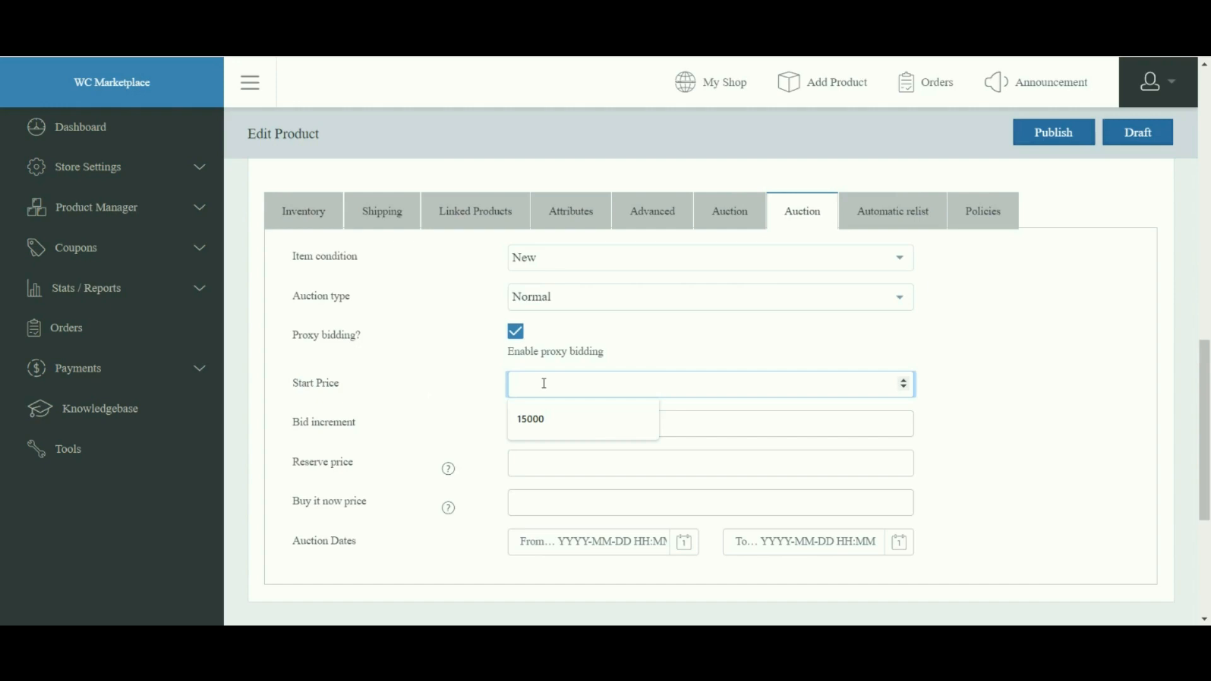
type("20000")
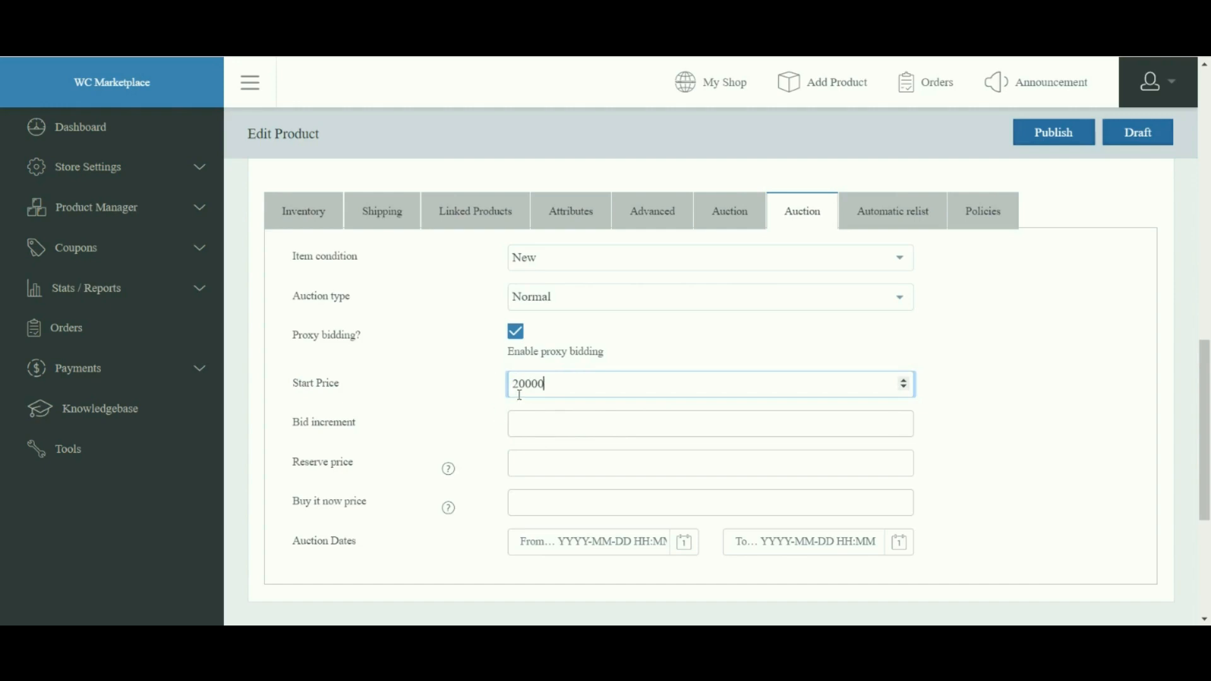
Step: Set the auction's bid increment to 1000
left_click_drag(321, 425, 357, 423)
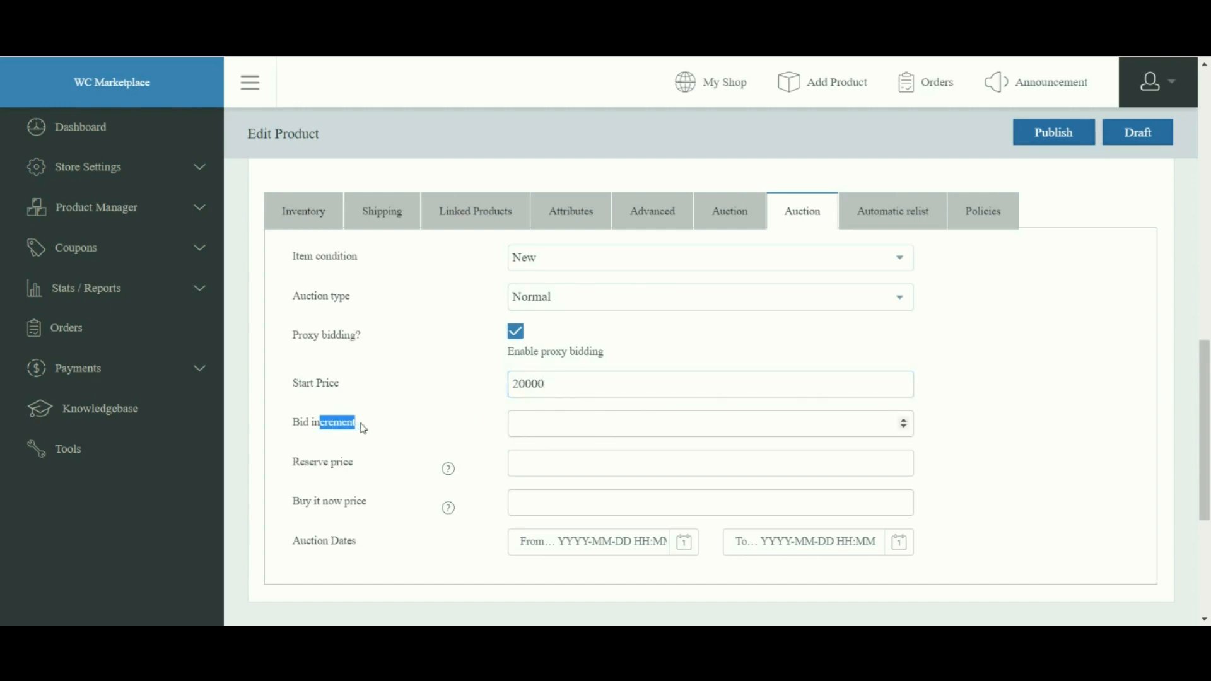
left_click(520, 423)
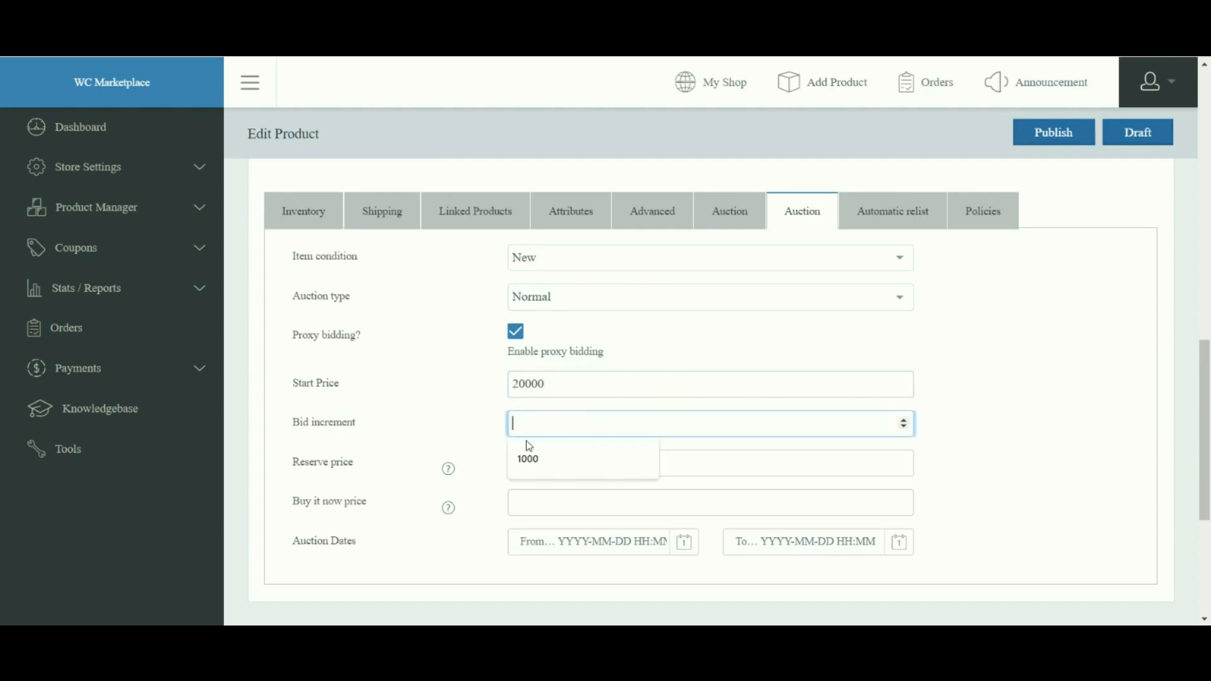
left_click(529, 457)
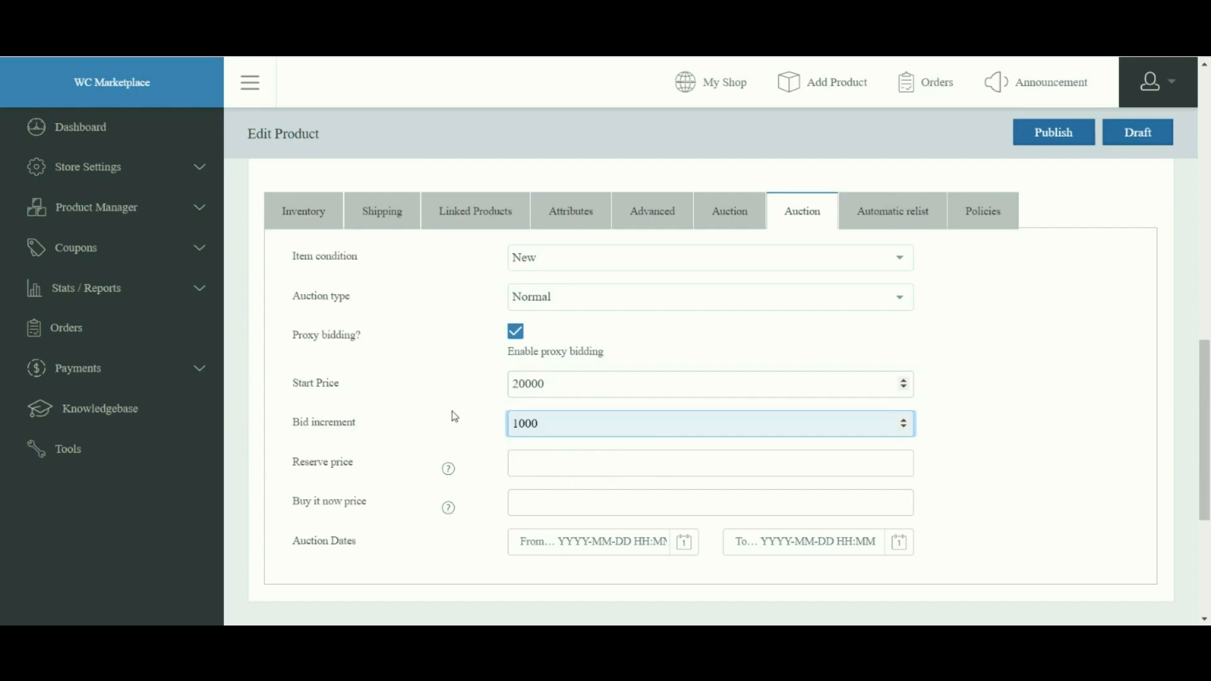
left_click(495, 447)
scroll(1116, 416, "down", 1)
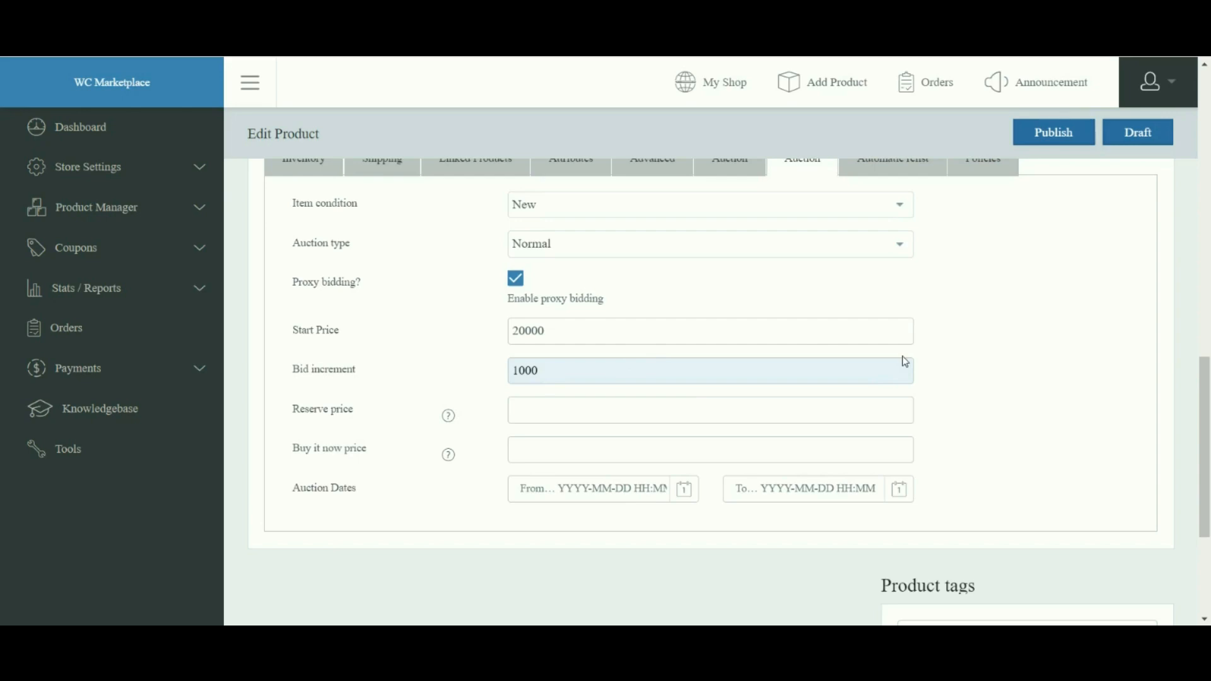
Step: Set the auction's reserve price to 30000
left_click_drag(300, 410, 350, 415)
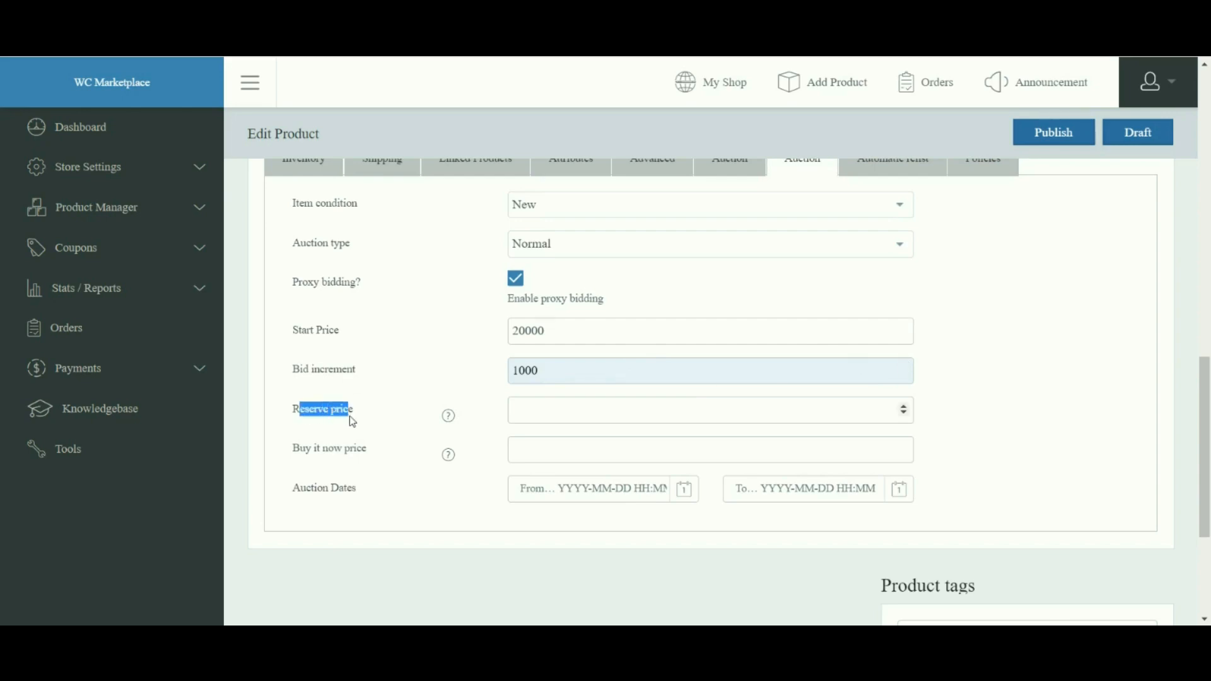
left_click(538, 410)
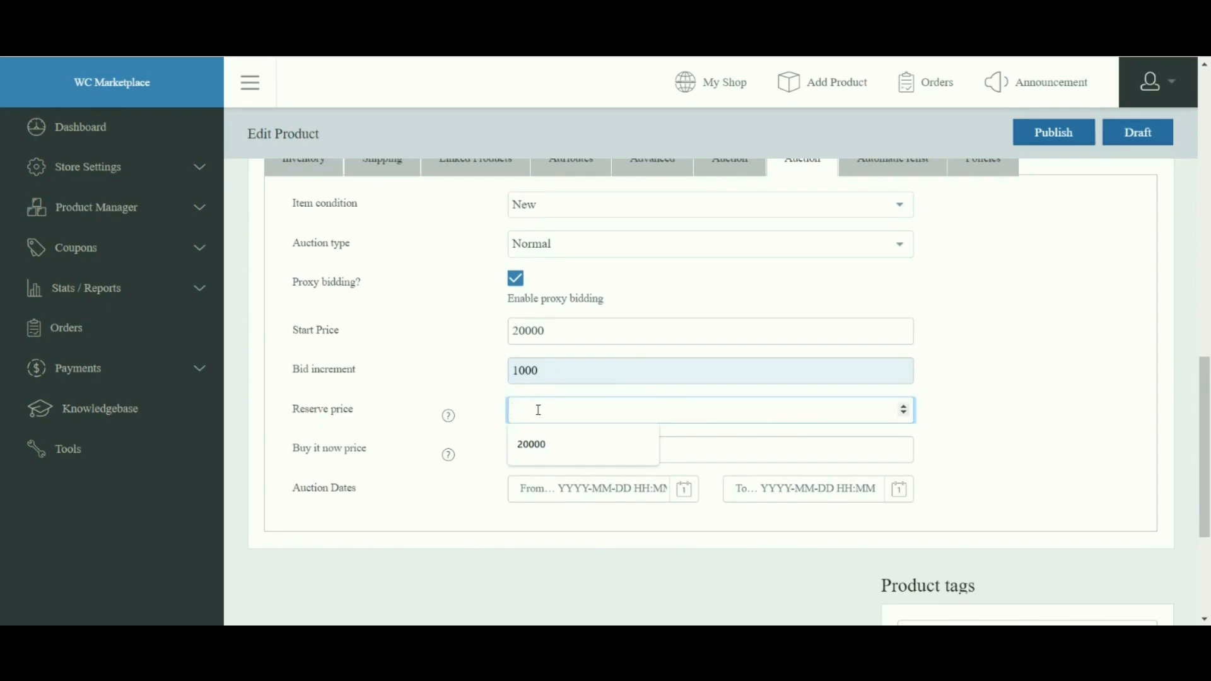
type("30000")
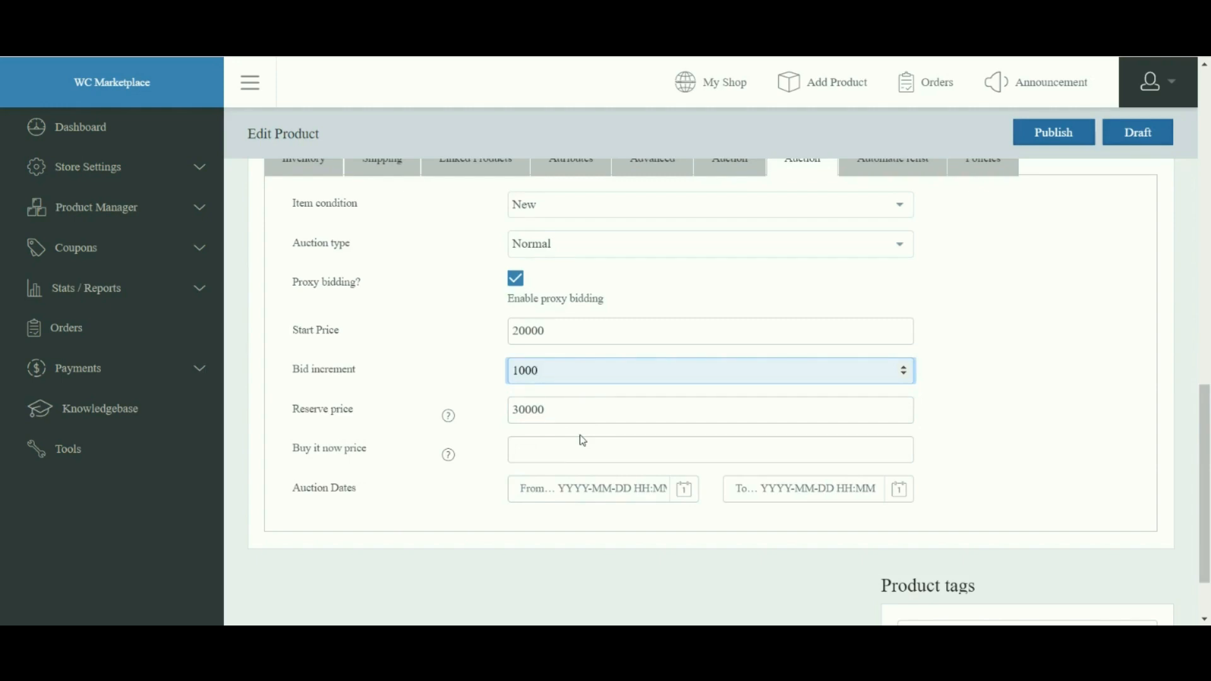
Step: Set the Buy it now price to 35000 and read the help text for that field
left_click_drag(311, 449, 373, 454)
left_click(538, 453)
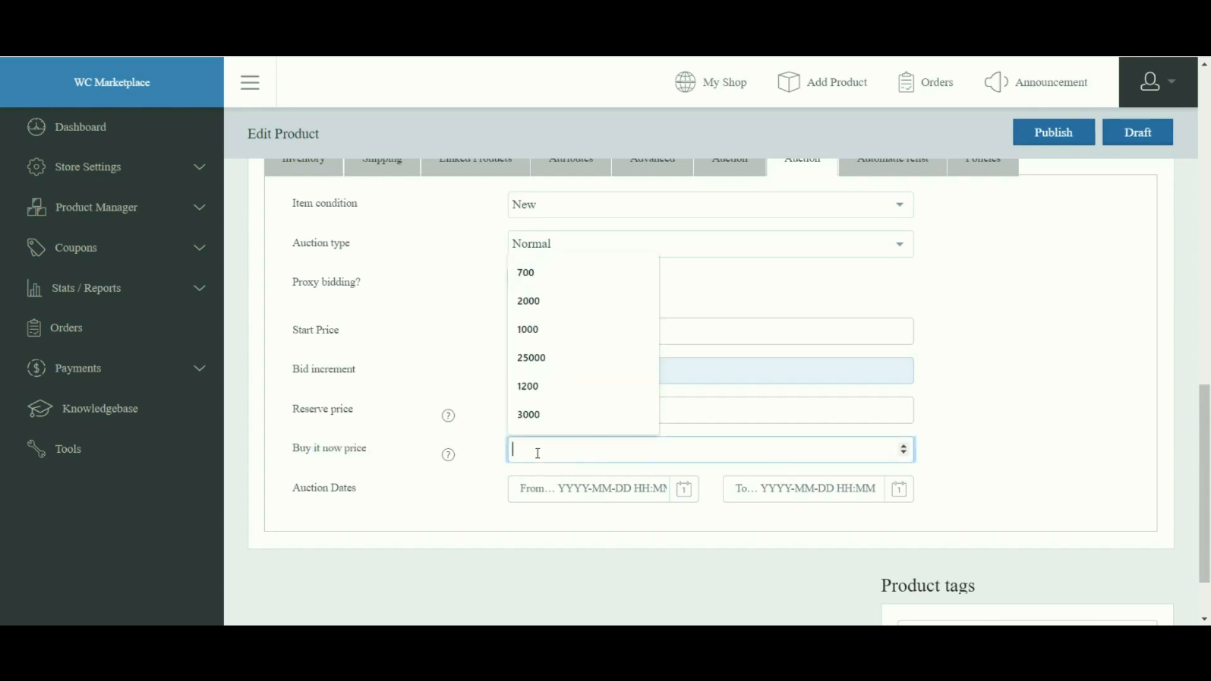
type("35000")
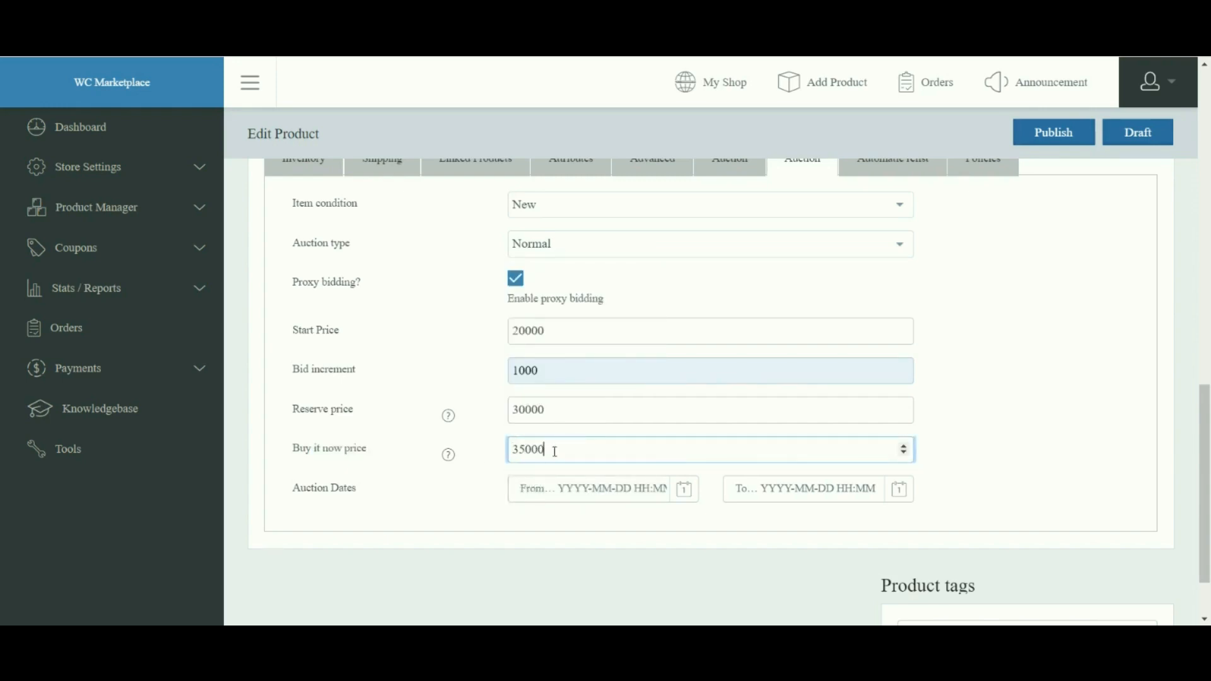
key("ctrl+a")
mouse_move(448, 455)
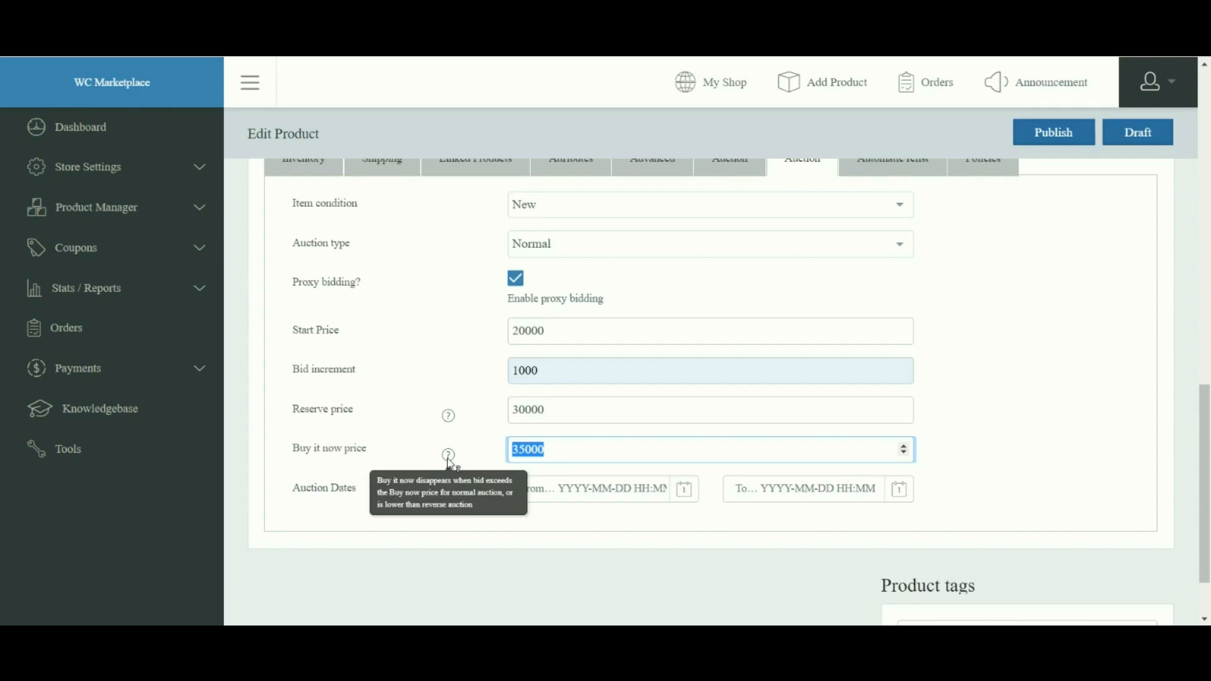
left_click_drag(311, 488, 339, 487)
left_click(683, 489)
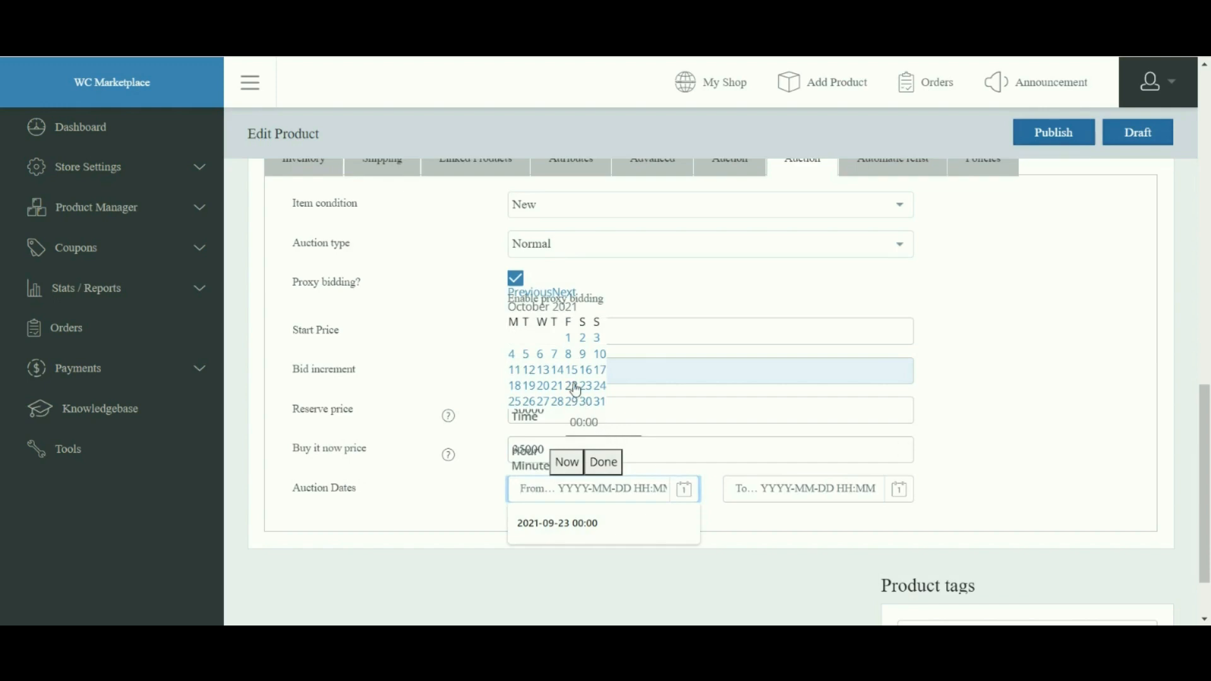
left_click(599, 354)
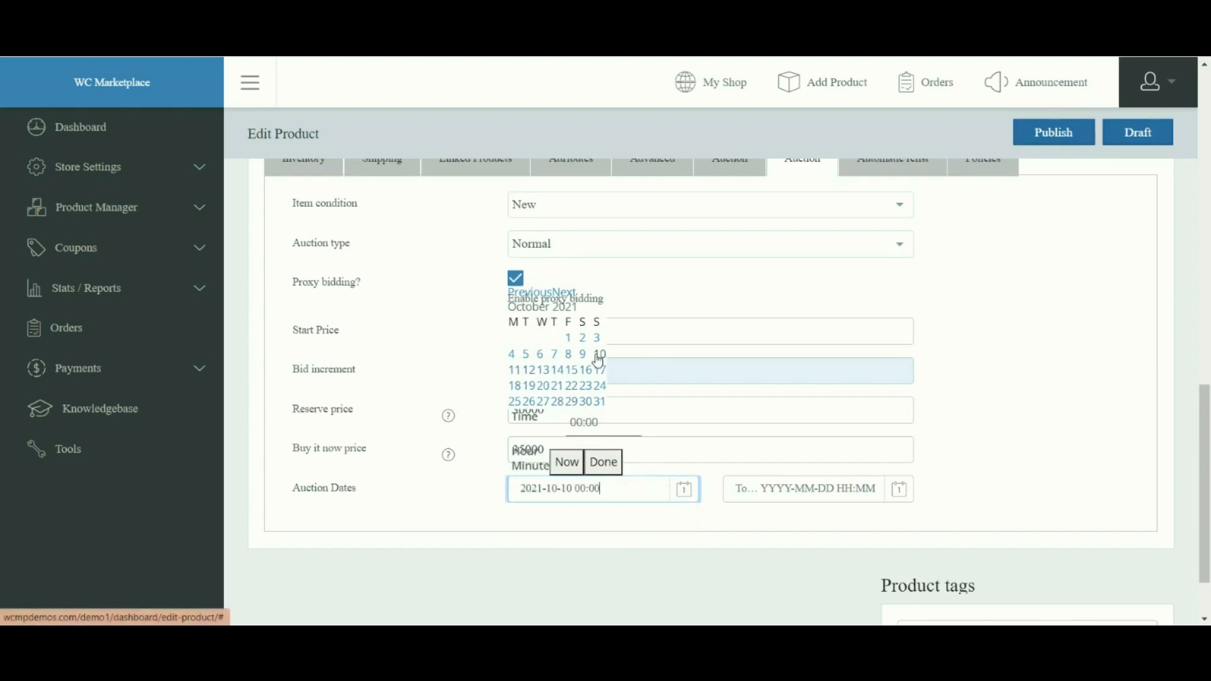
left_click(898, 490)
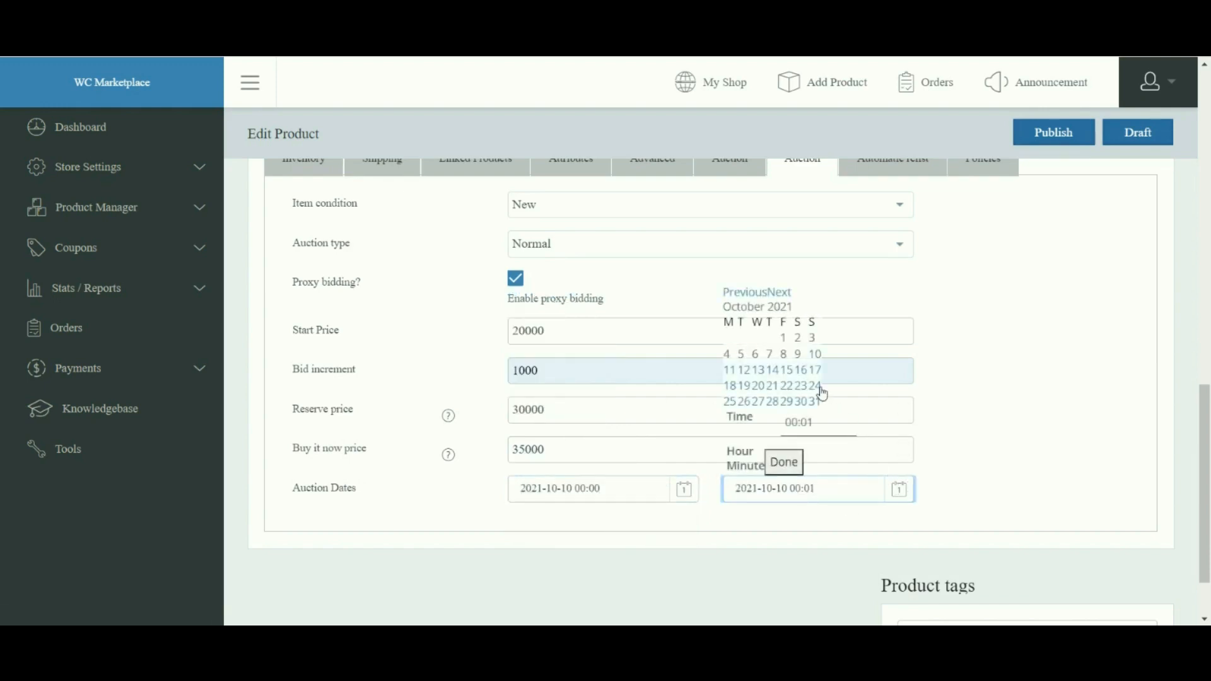
left_click(798, 377)
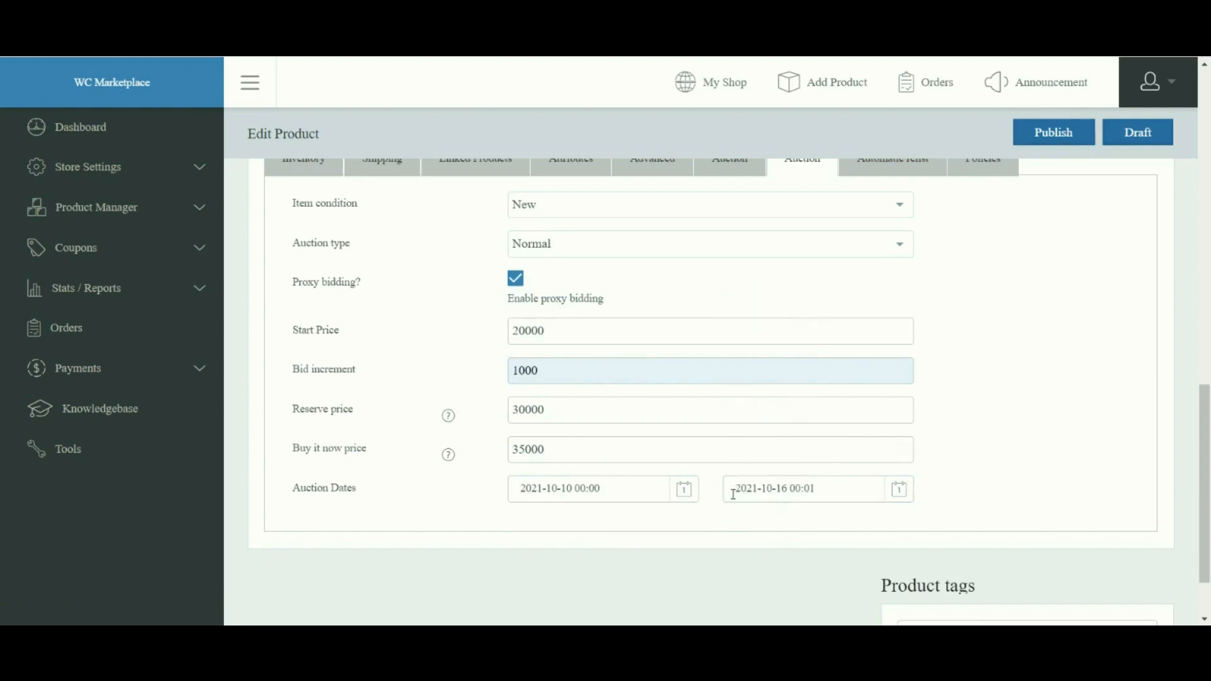
scroll(732, 490, "up", 1)
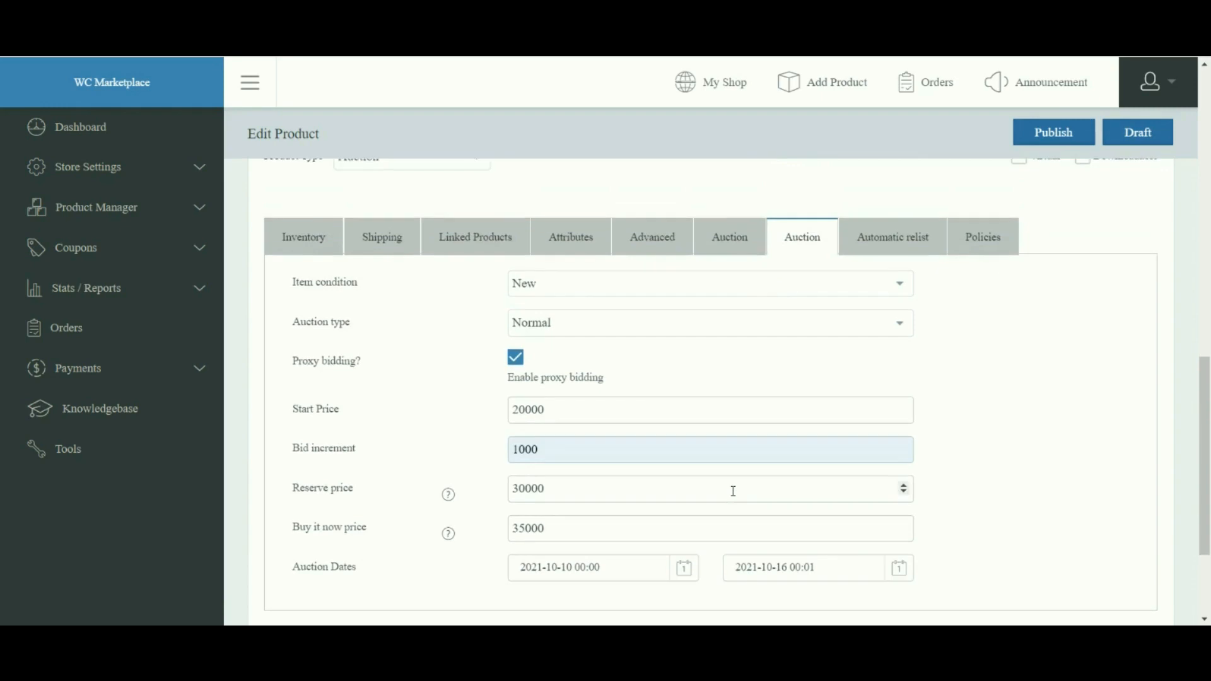
left_click(880, 252)
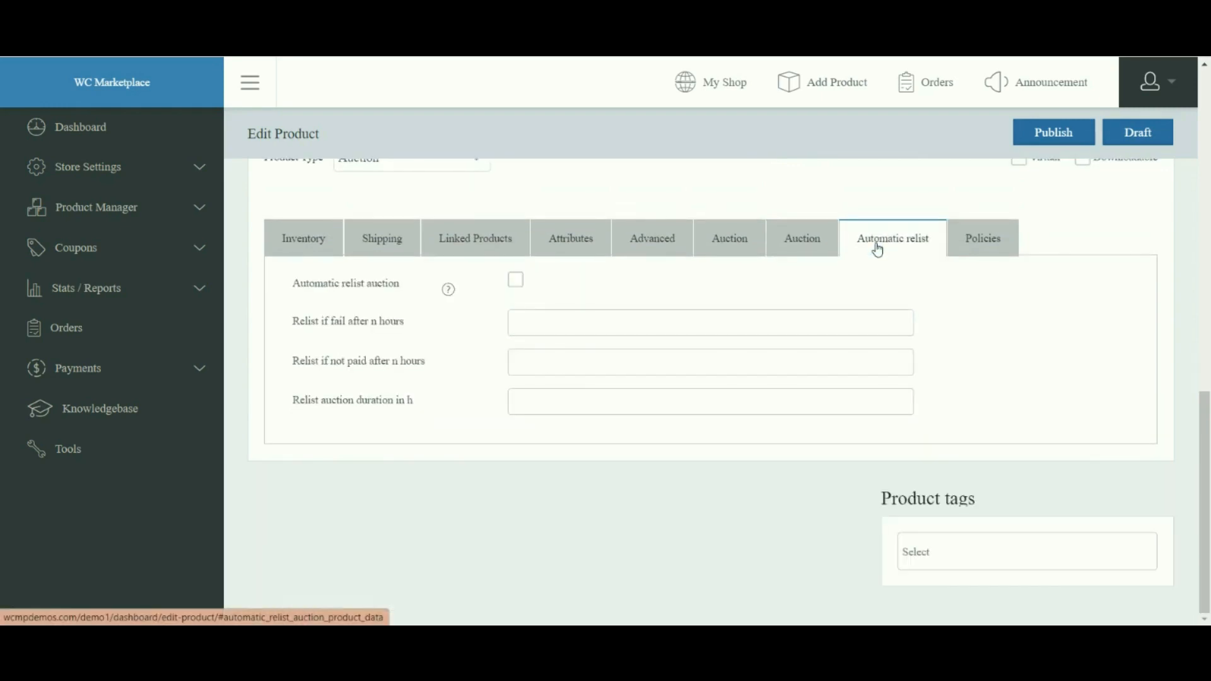
left_click(802, 240)
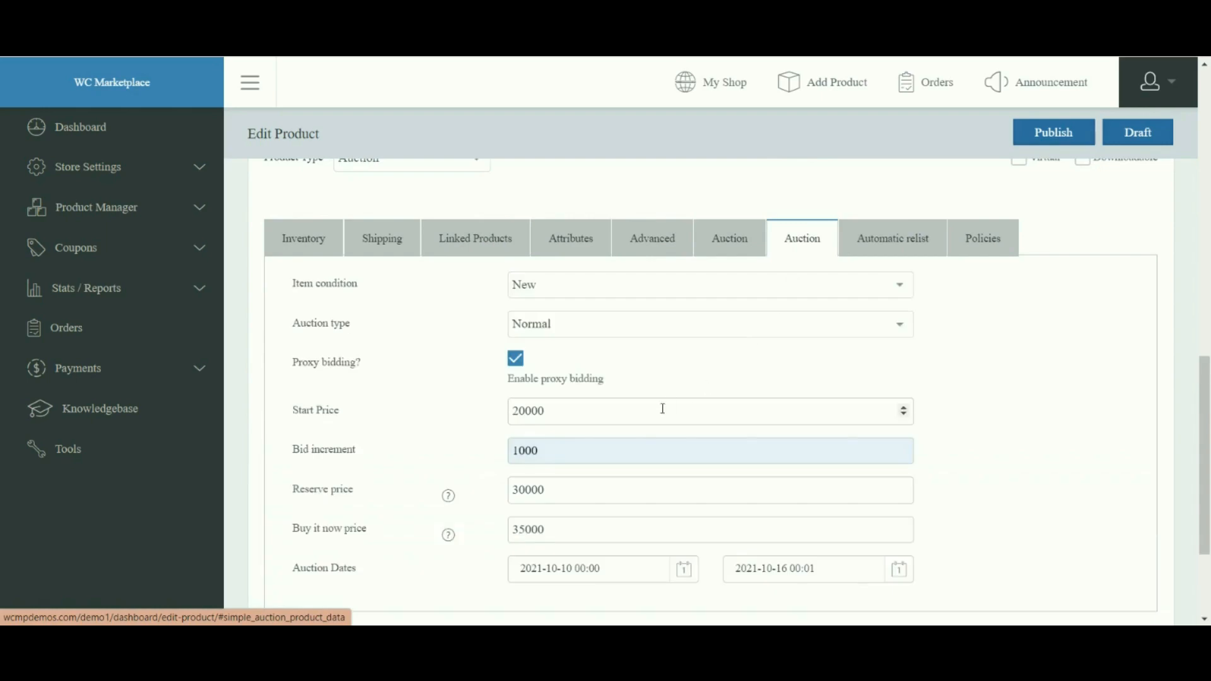
scroll(646, 429, "down", 2)
scroll(645, 429, "up", 2)
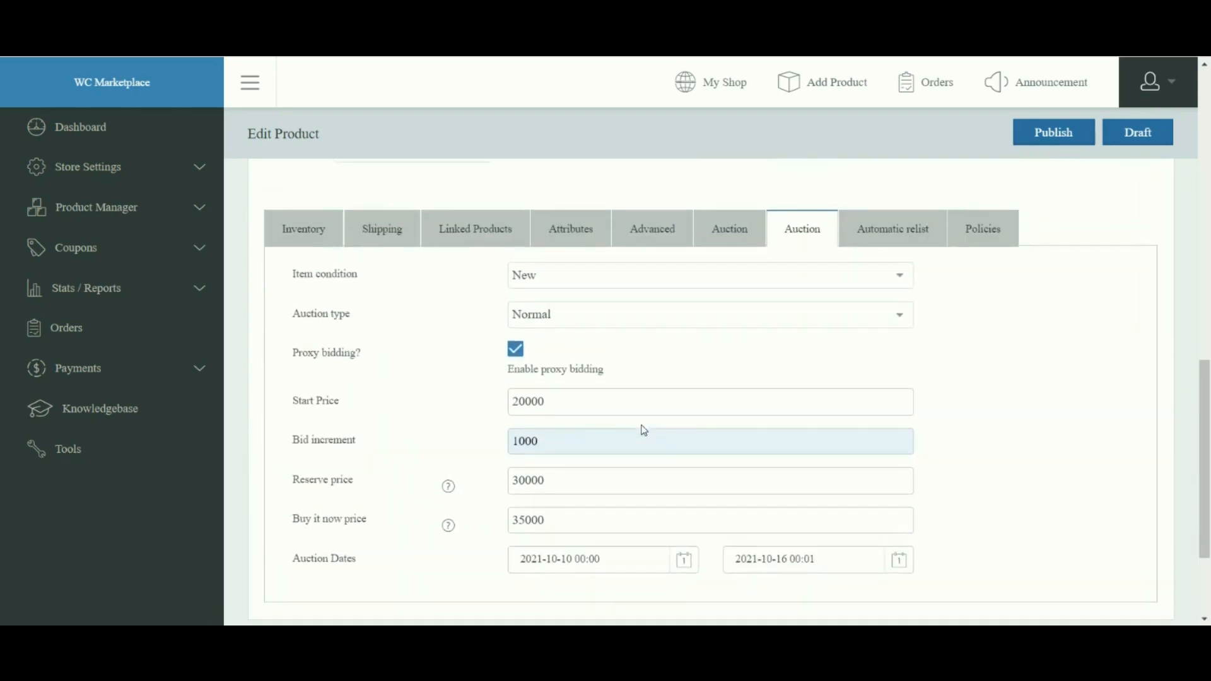
Step: Enable automatic relisting of the auction in the product's relist settings
left_click(891, 238)
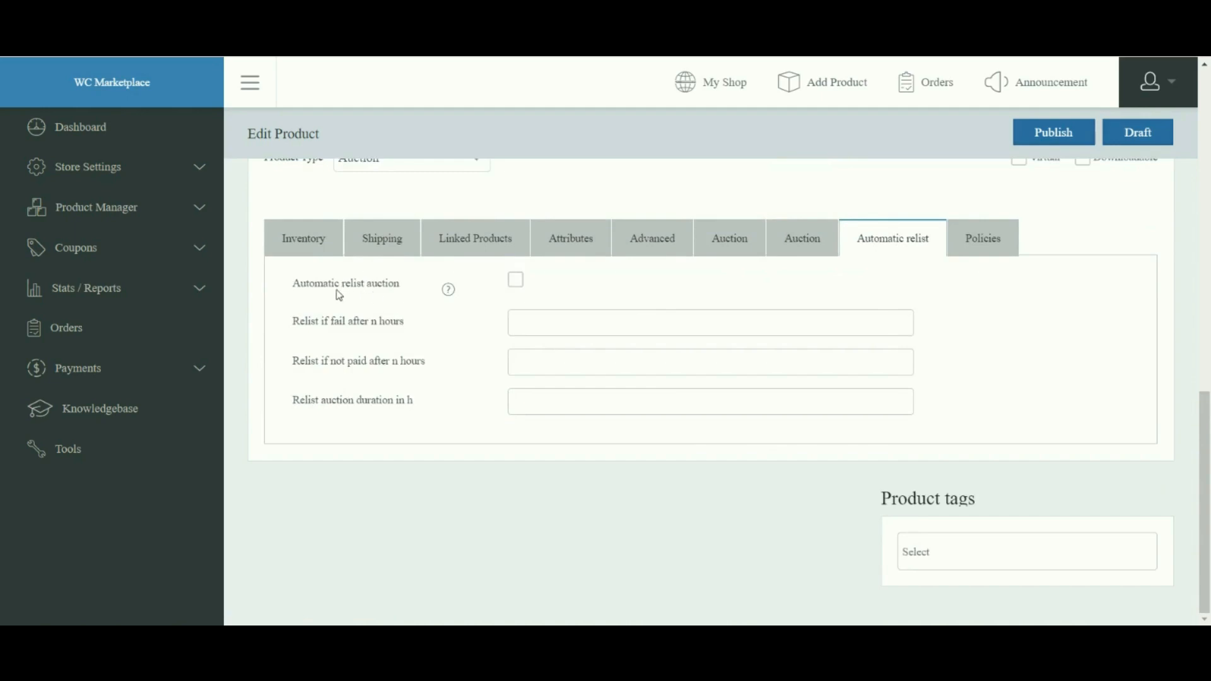
left_click_drag(319, 285, 404, 285)
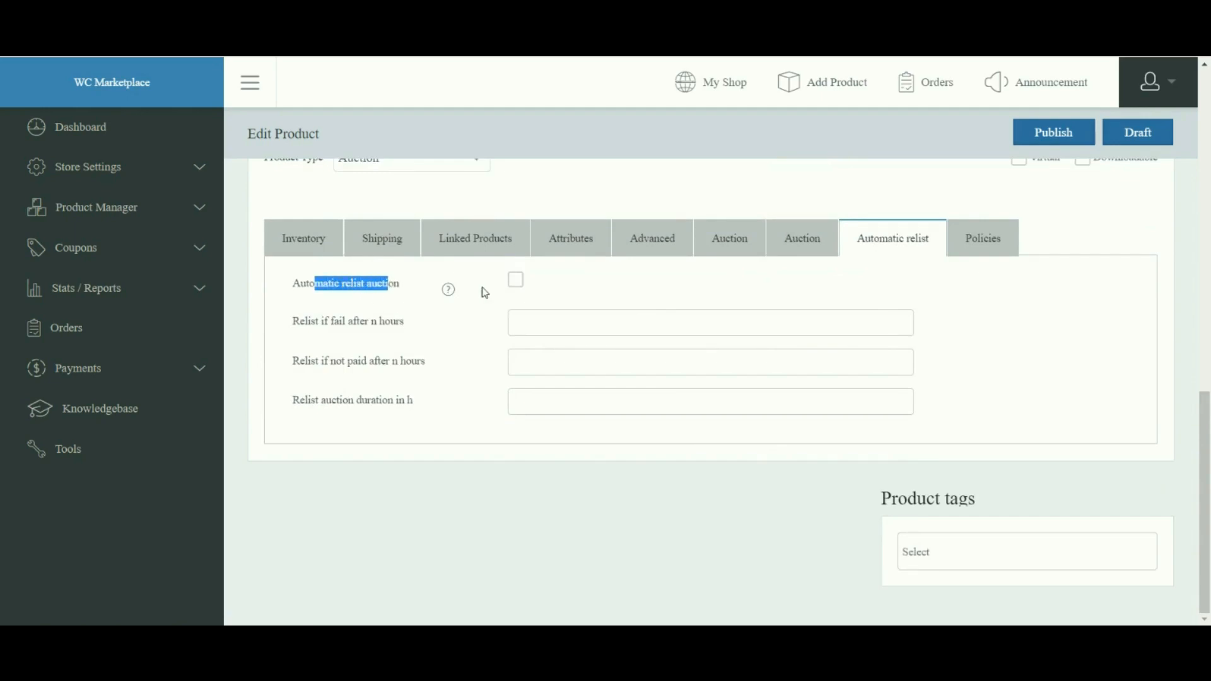
left_click(515, 280)
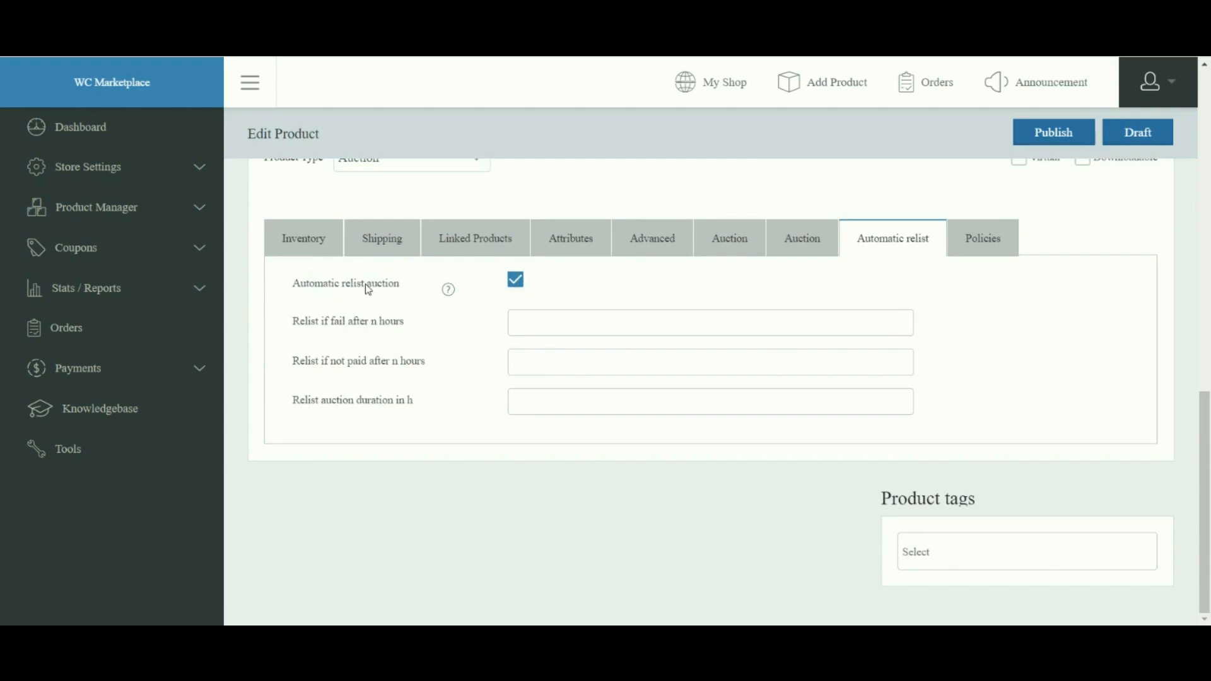
left_click_drag(336, 286, 369, 286)
Step: Set the auction to relist 3 hours after it fails
left_click_drag(342, 324, 406, 324)
left_click(558, 324)
type("3")
left_click_drag(557, 324, 498, 347)
left_click(462, 339)
Step: Set the auction to relist if it is not paid after 2 hours
left_click_drag(318, 370, 429, 374)
left_click(513, 362)
type("2")
left_click_drag(327, 361, 421, 361)
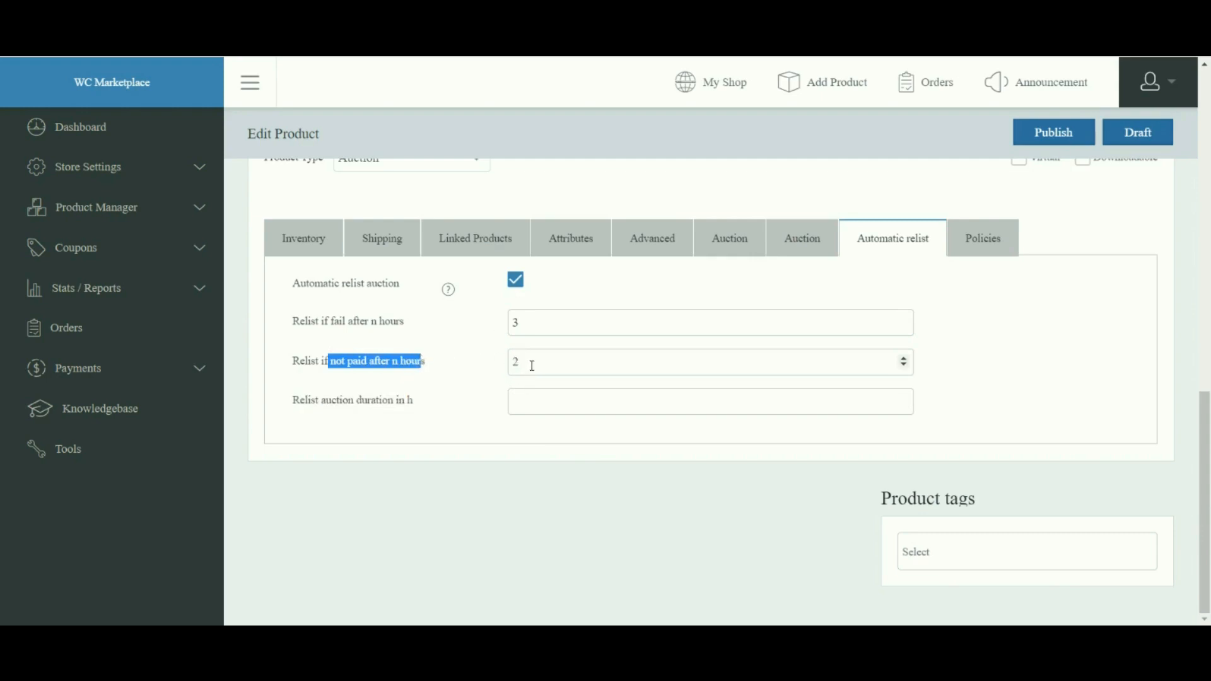
Step: Set the relist auction duration to 2 hours
left_click(532, 395)
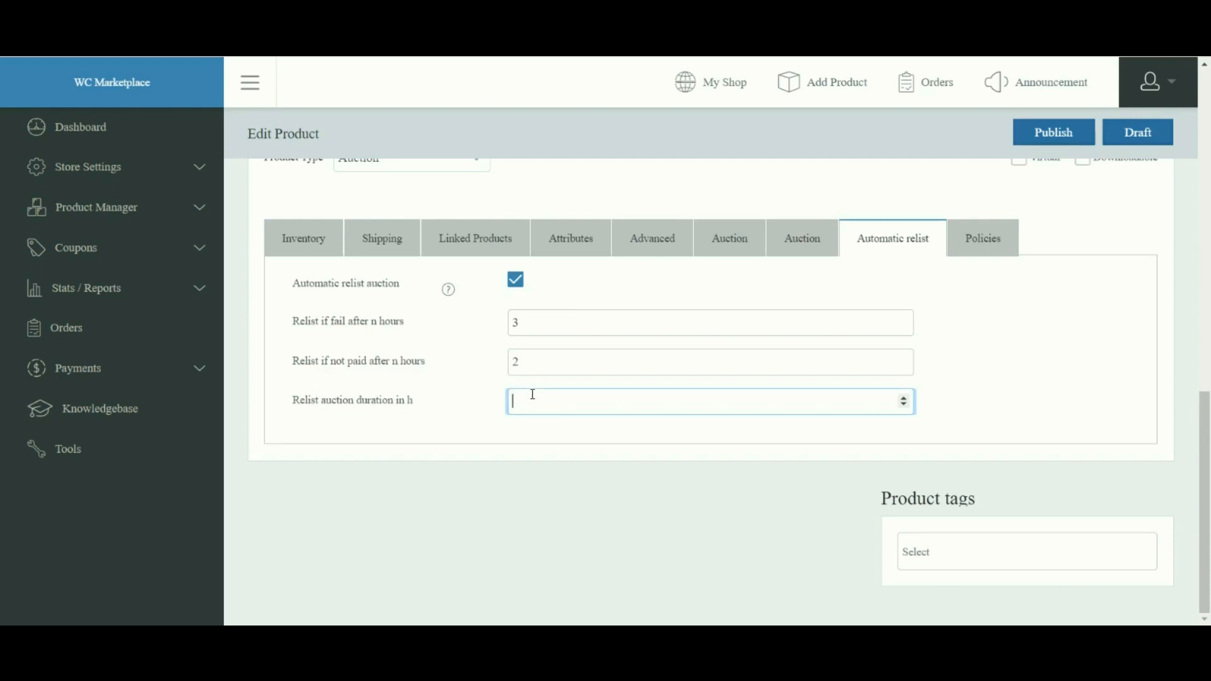
type("2")
left_click_drag(323, 404, 402, 424)
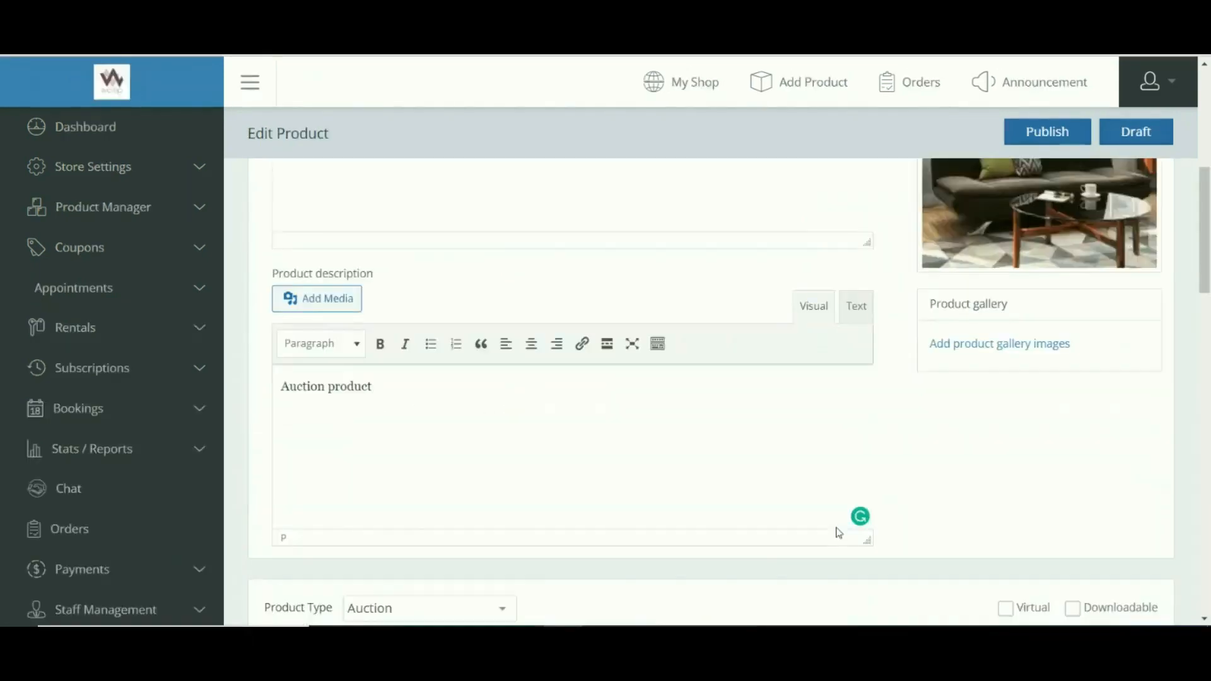
Step: Publish the sofa set auction product and review its bidding details on the shop's product page
scroll(845, 517, "up", 5)
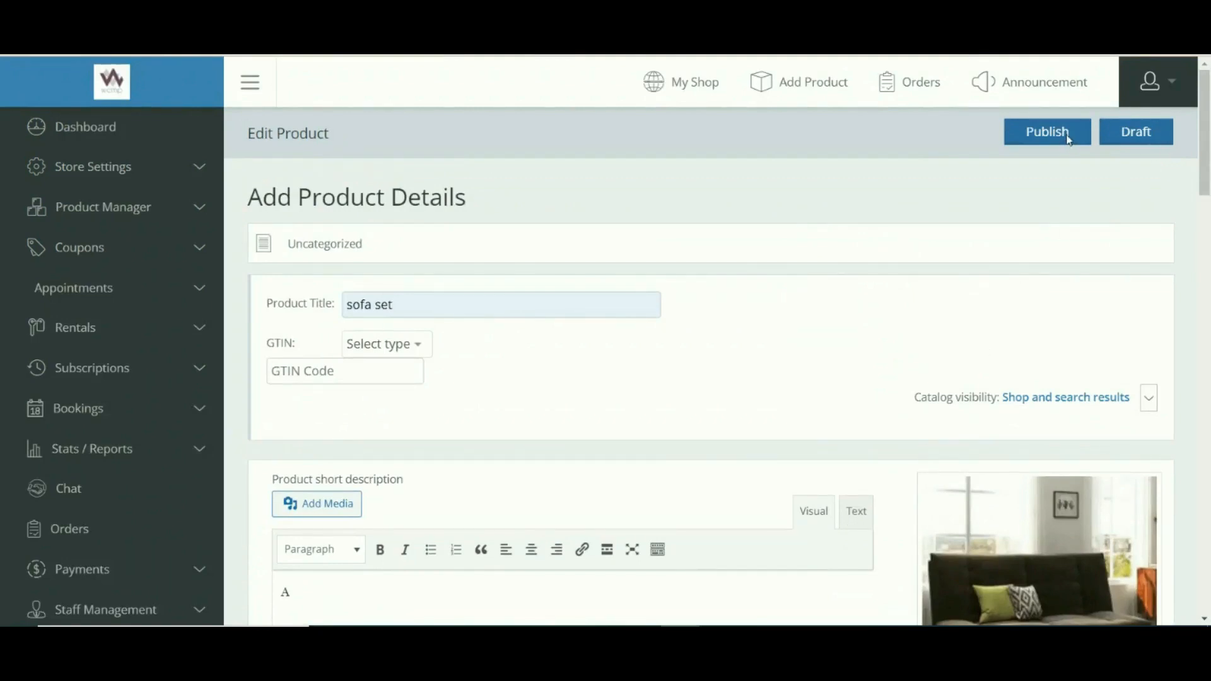
left_click(1047, 133)
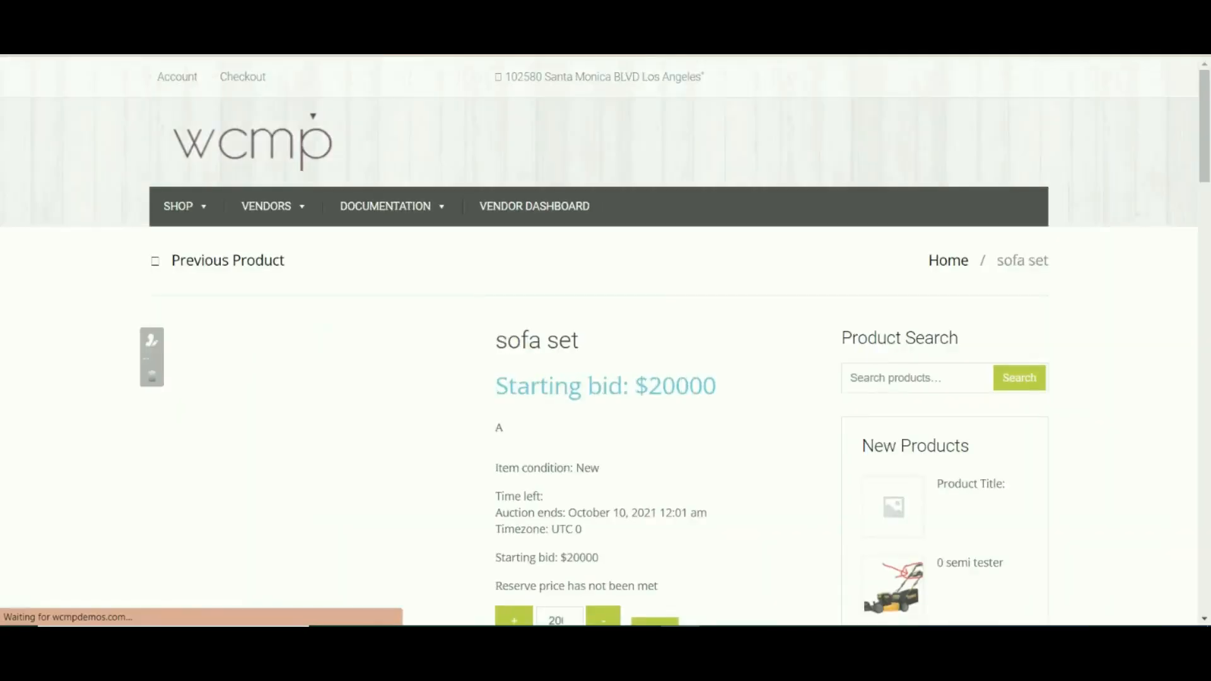
scroll(612, 334, "down", 1)
scroll(612, 334, "down", 3)
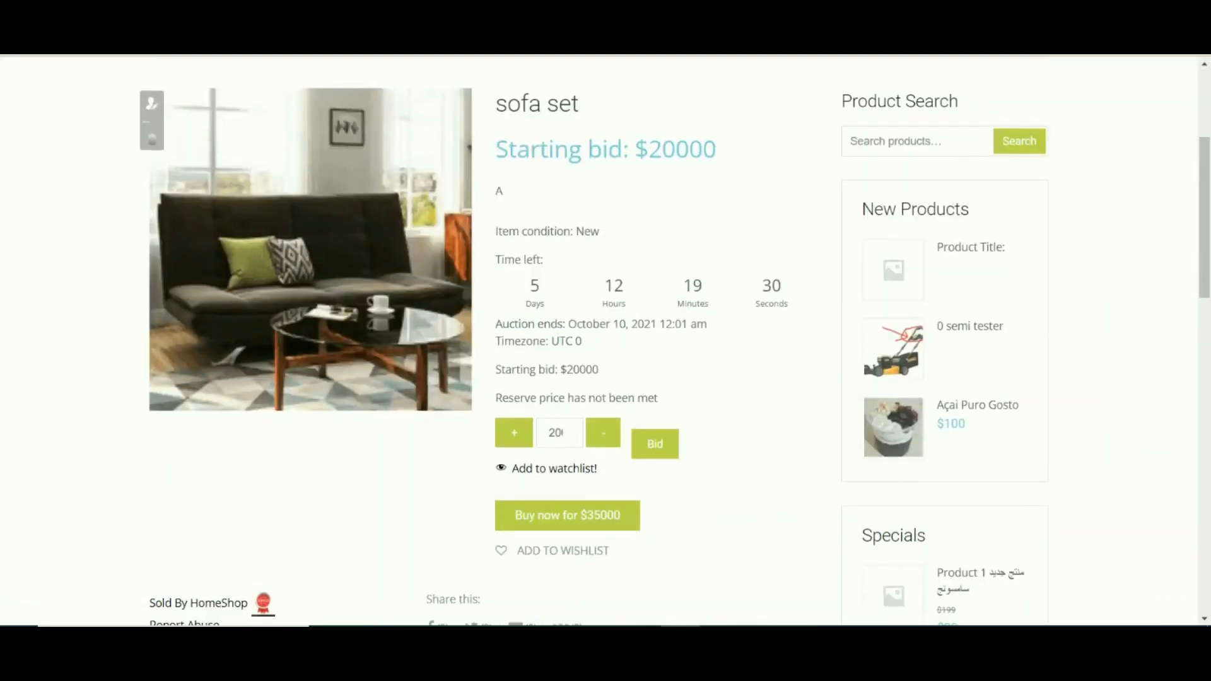